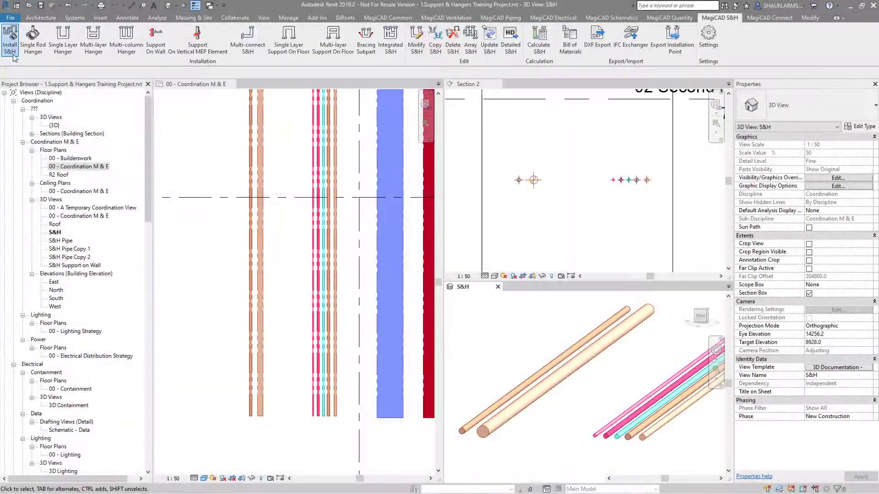
- Start a support and hanger installation near the lower end of the larger brown pipe in the floor plan
left_click(13, 54)
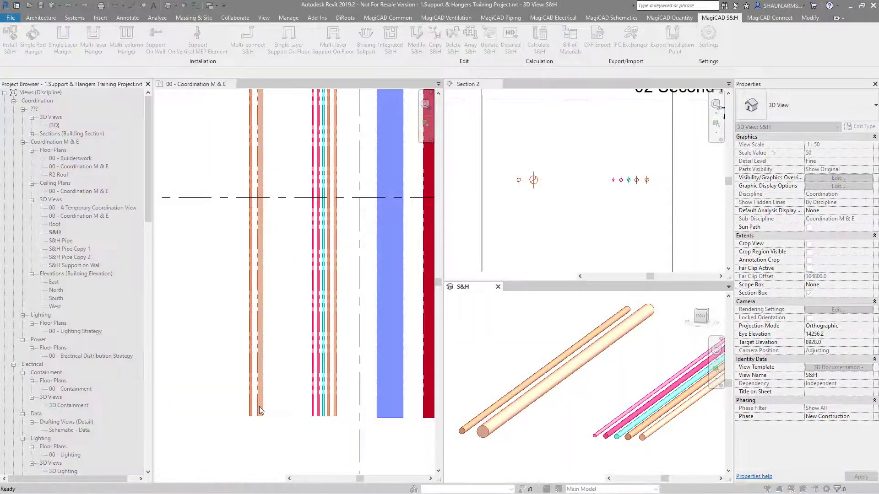
left_click(259, 407)
key("Return")
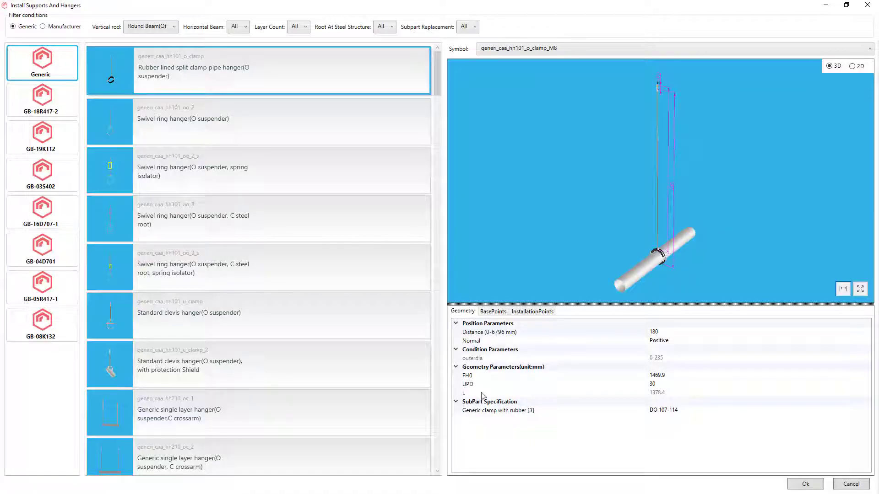
- Review the rubber lined split clamp pipe hanger's clamp specification, base points and installation points
left_click(486, 410)
left_click(867, 410)
left_click(486, 369)
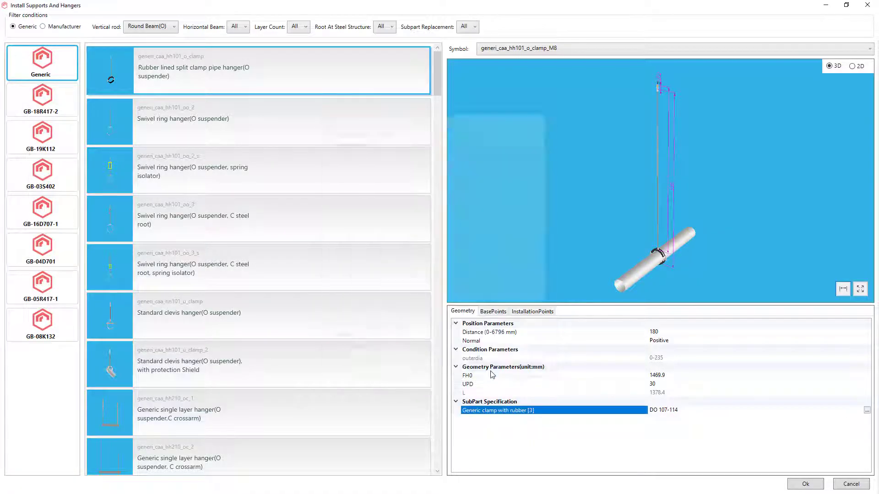
left_click(493, 311)
left_click(533, 311)
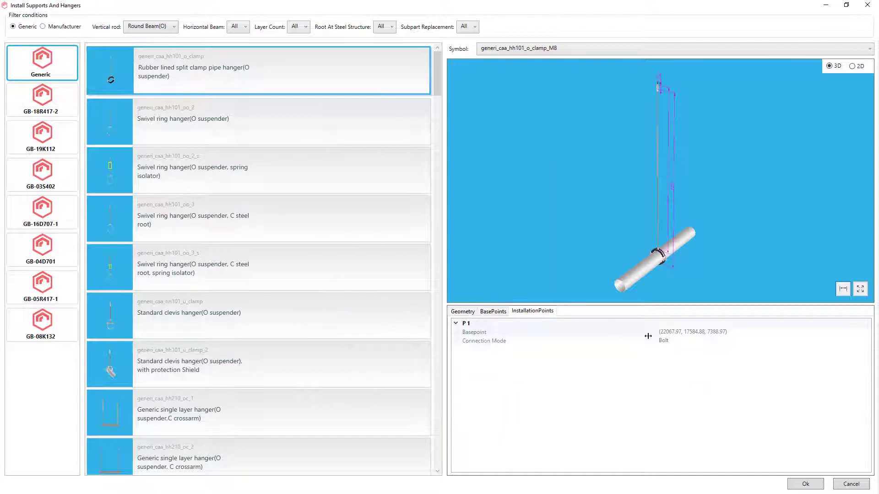
- Preview the generic swivel ring hanger, its spring isolator version and the standard clevis hanger with protection shield, including their geometry parameters
left_click(288, 133)
left_click(466, 312)
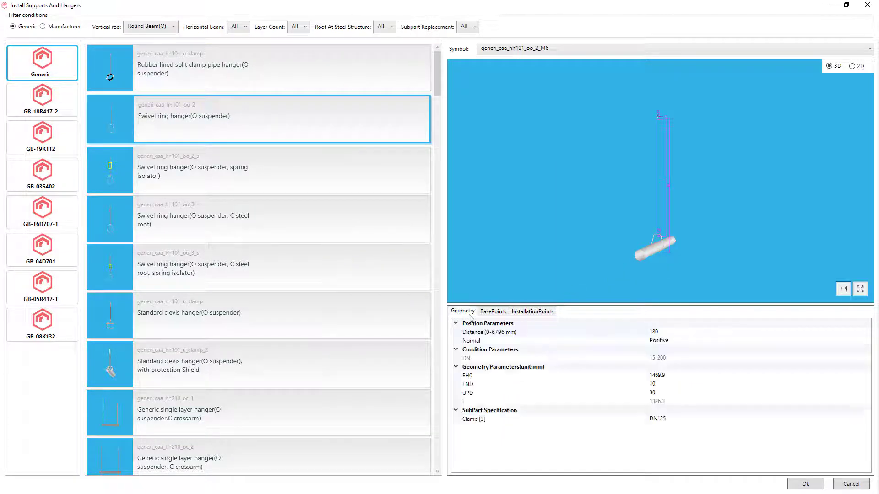
left_click(202, 175)
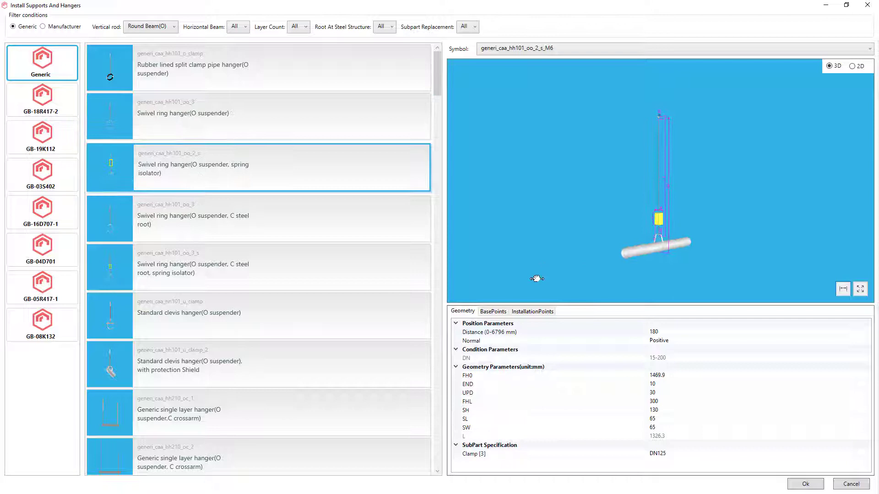
scroll(261, 271, "down", 5)
scroll(175, 141, "up", 3)
left_click(165, 171)
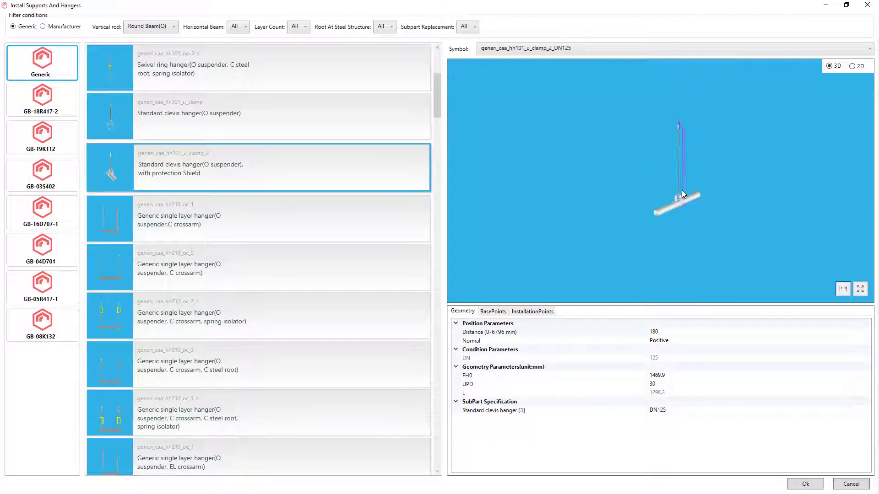
scroll(682, 190, "up", 3)
- Browse the Fischer manufacturer hangers and preview the clamp-channel-ceiling-threaded rod type with downward C steel crossarm and concrete screw
left_click(43, 26)
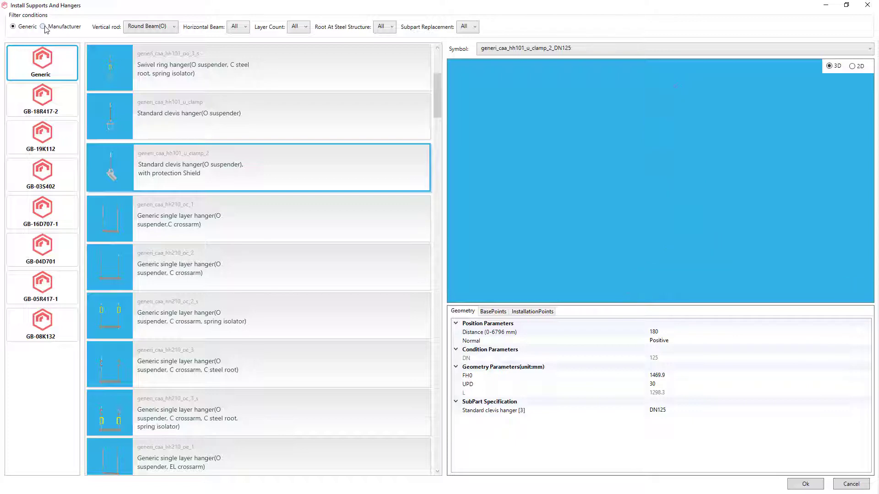
scroll(169, 176, "down", 4)
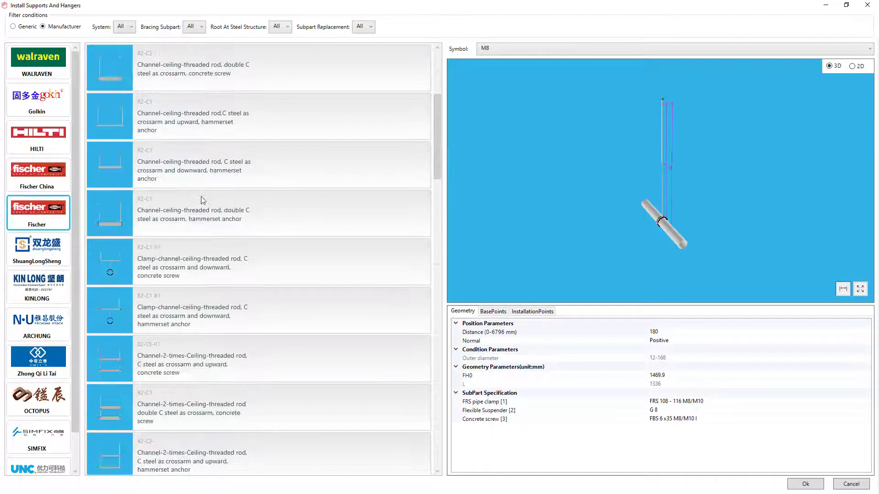
left_click(179, 271)
scroll(224, 351, "down", 10)
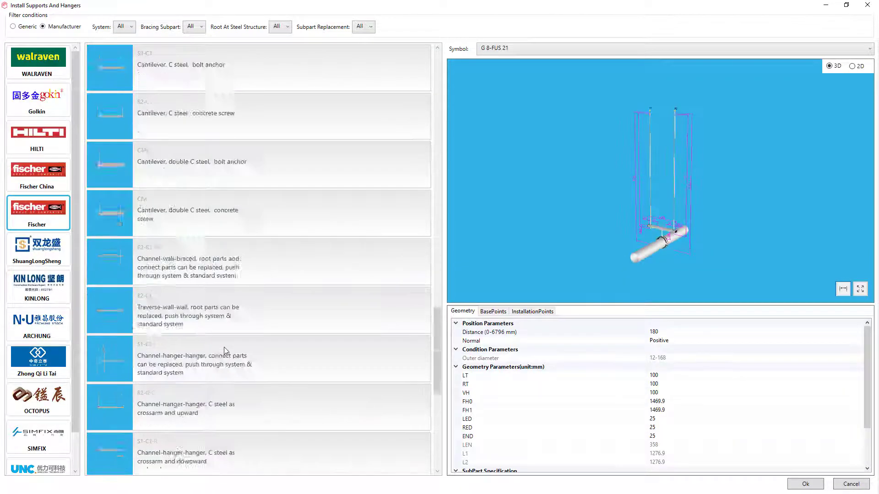
- Browse the HILTI and WALRAVEN hangers and preview Walraven's steel beam single rod hanger for a single pipe
left_click(31, 139)
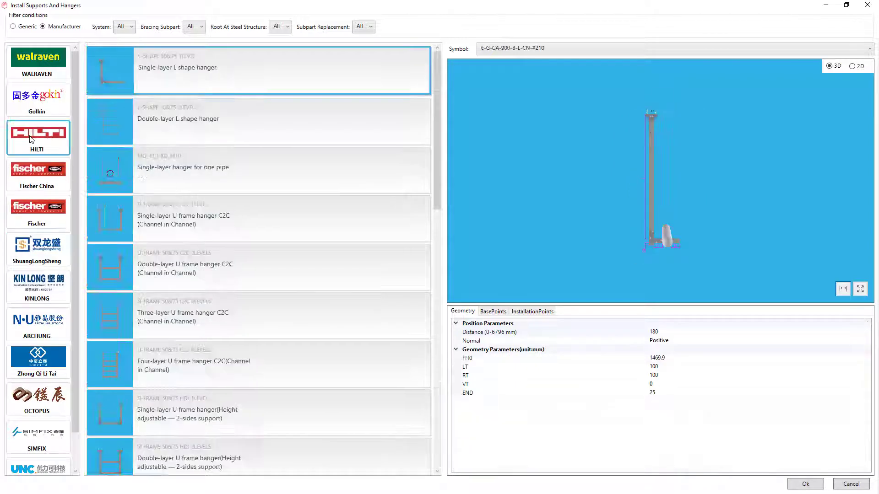
left_click(37, 65)
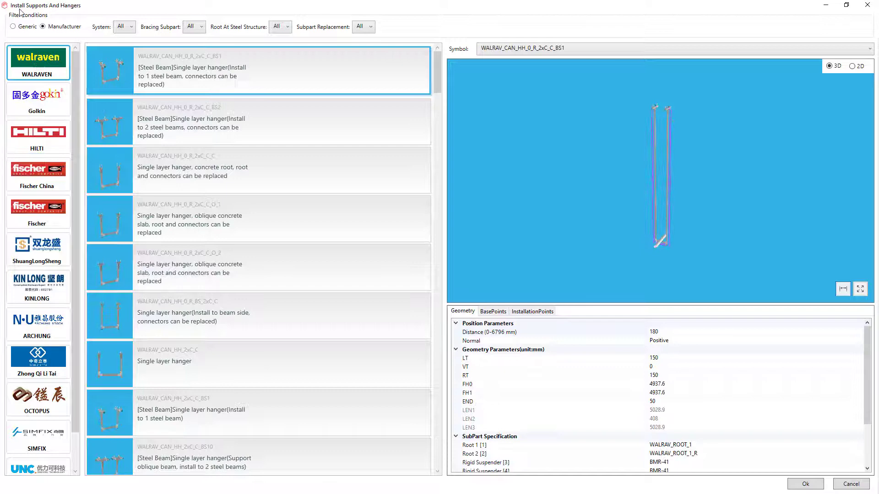
scroll(246, 171, "down", 5)
scroll(246, 171, "down", 5)
scroll(246, 170, "up", 8)
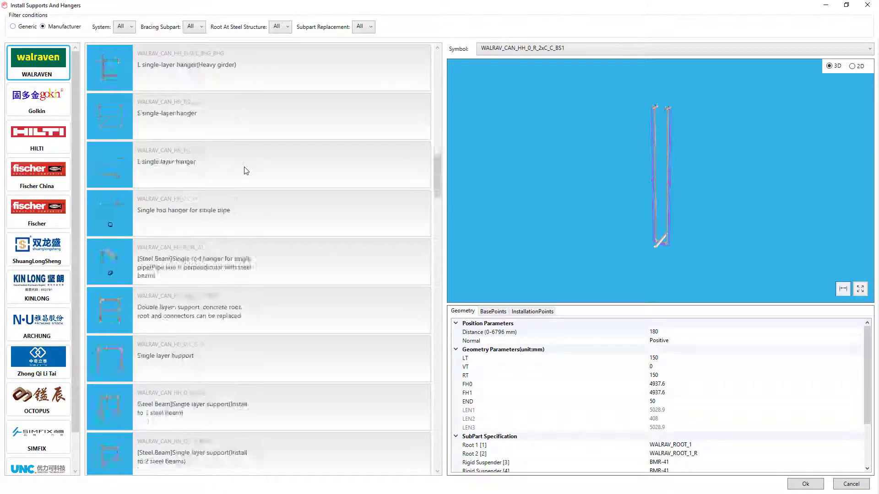
left_click(218, 264)
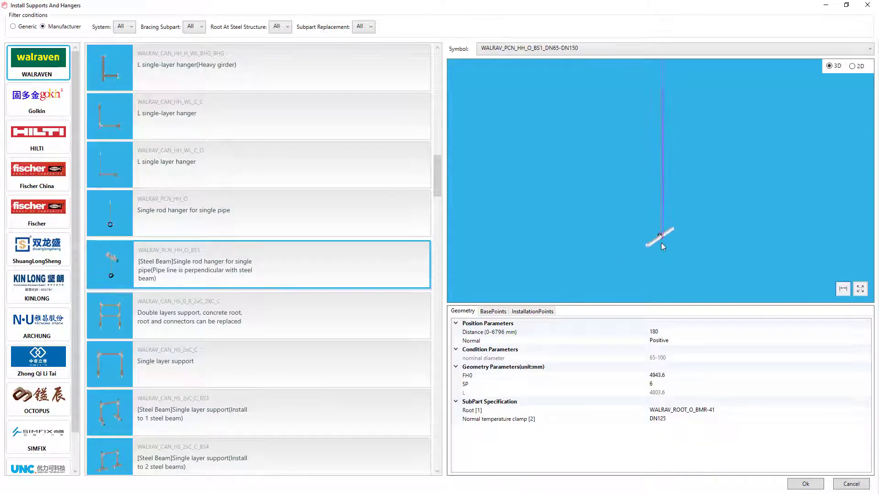
scroll(661, 163, "down", 3)
scroll(663, 152, "up", 3)
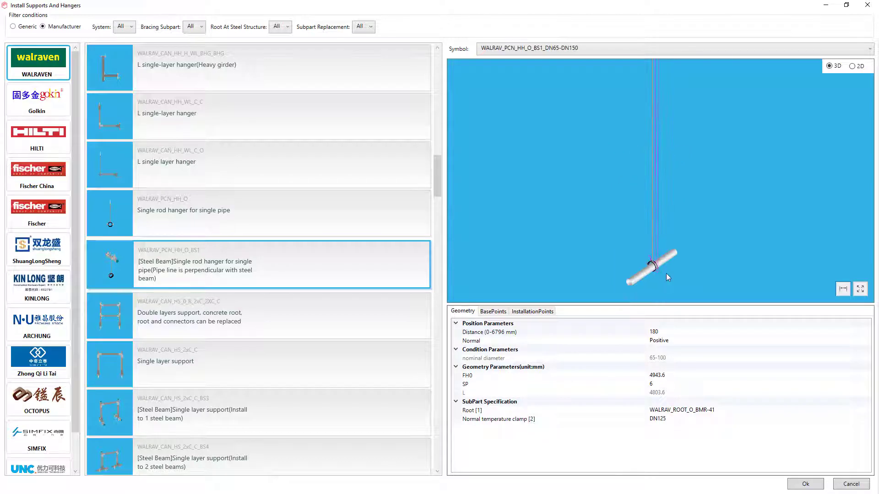
scroll(641, 290, "up", 2)
- Install the generic rubber lined split clamp pipe hanger (O suspender) on the larger brown pipe
left_click(13, 27)
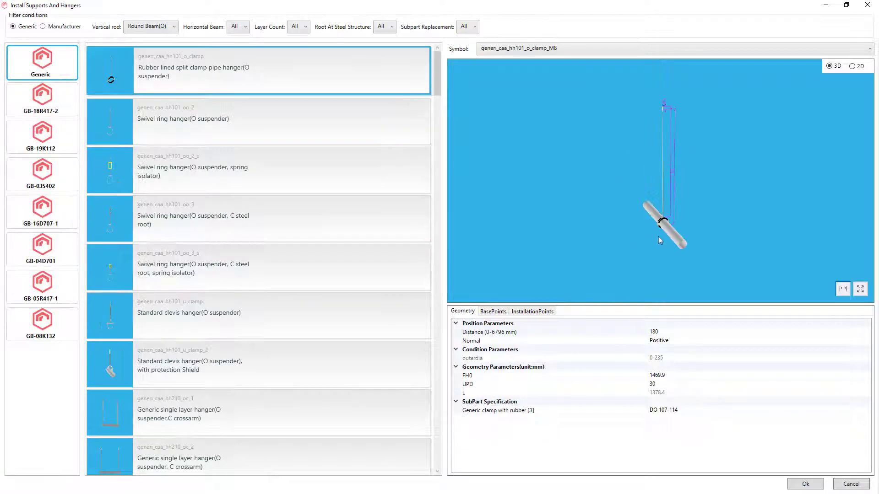
scroll(668, 183, "up", 2)
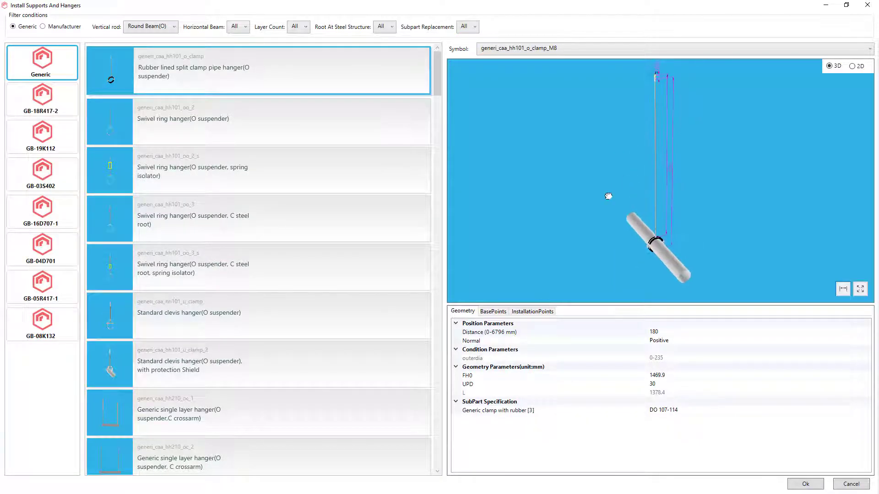
left_click(819, 487)
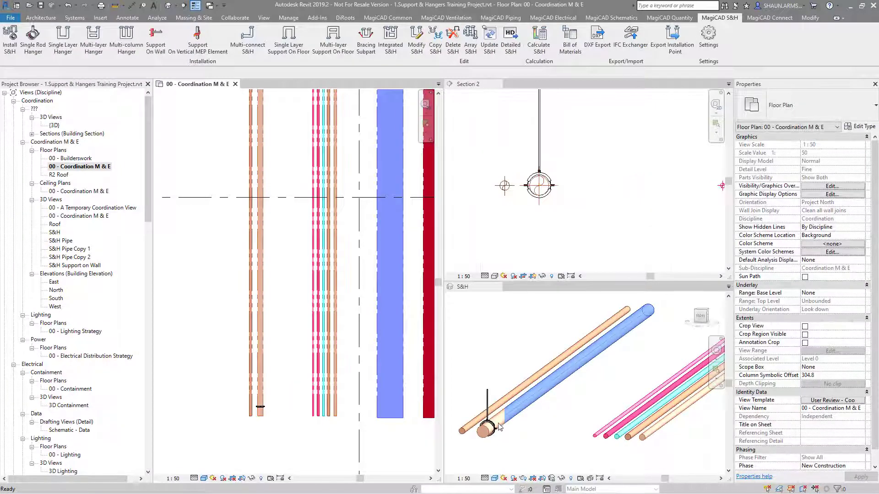
- Copy the rubber lined split clamp hanger onto the smaller brown pipe beside it
left_click(490, 428)
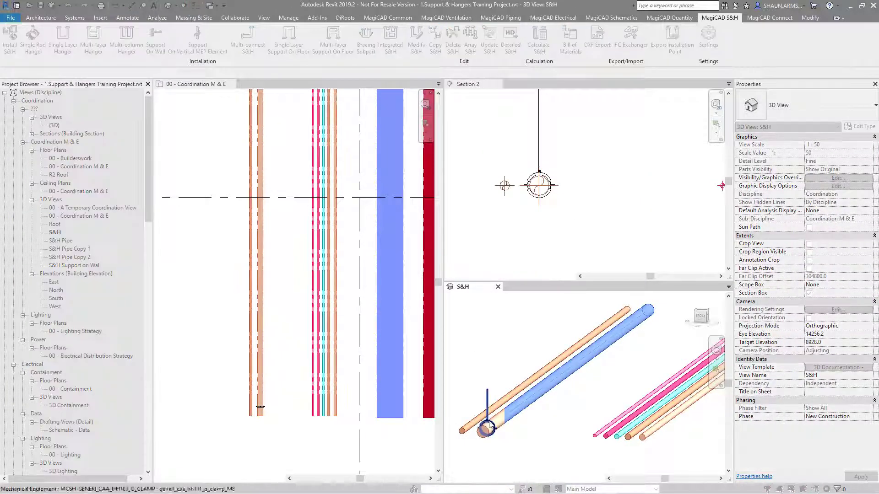
left_click(470, 424)
scroll(515, 204, "down", 3)
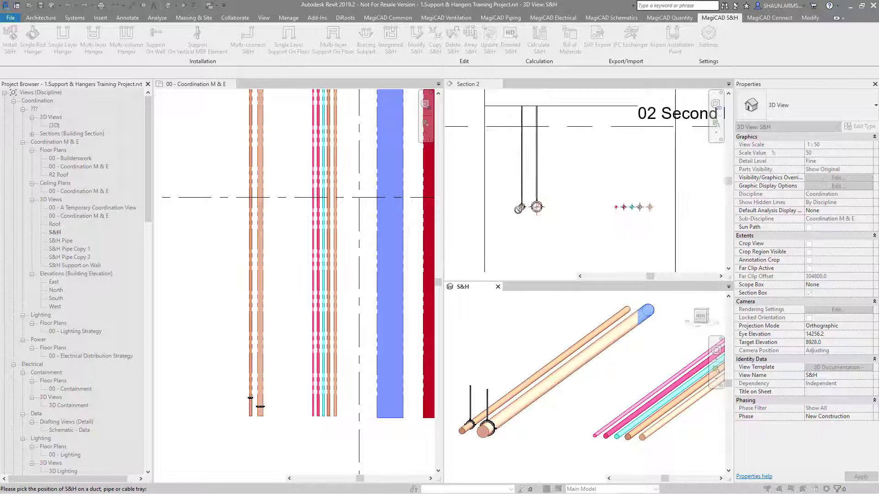
key("Escape")
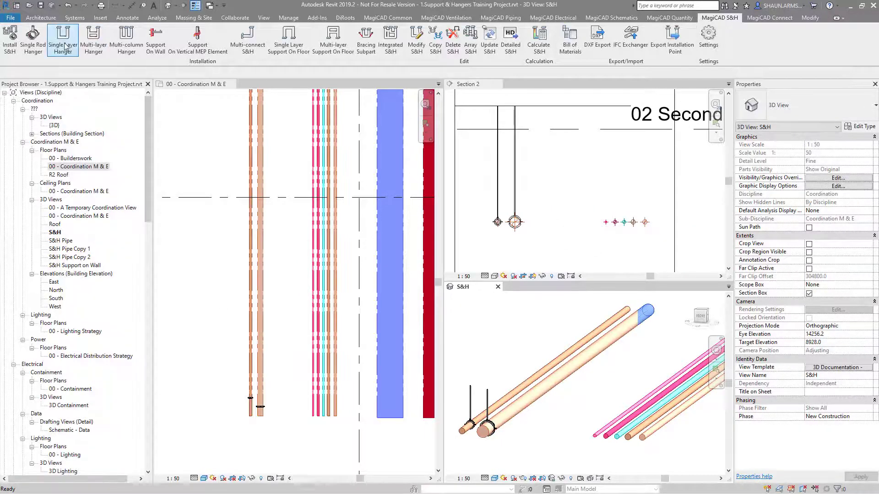
- Start a single layer hanger across the group of five parallel pipes and look through the generic hanger types
left_click(62, 39)
left_click(336, 412)
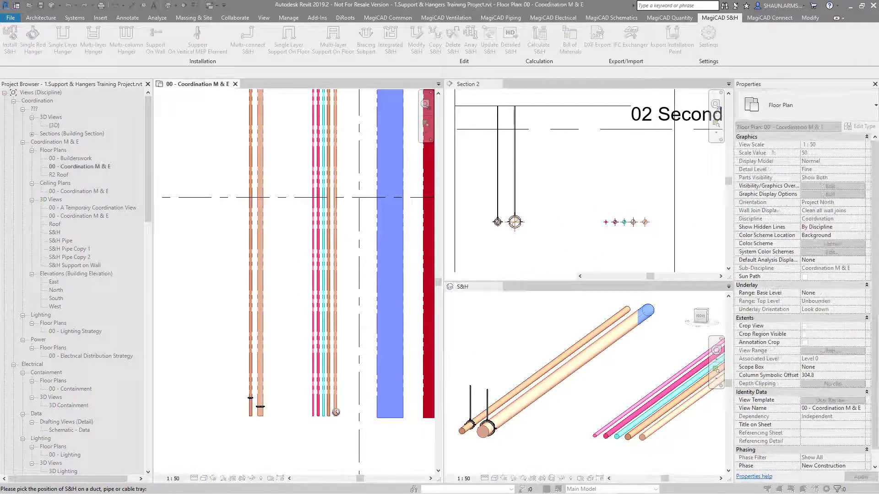
left_click(321, 412)
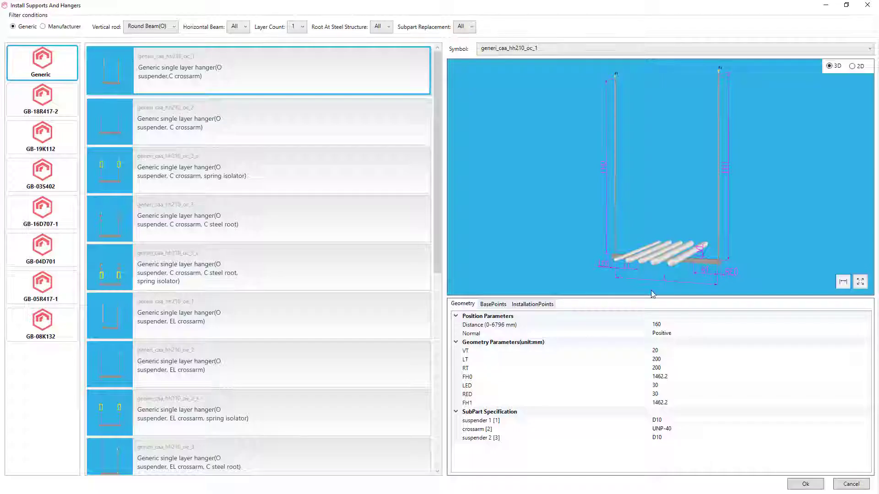
scroll(276, 198, "down", 5)
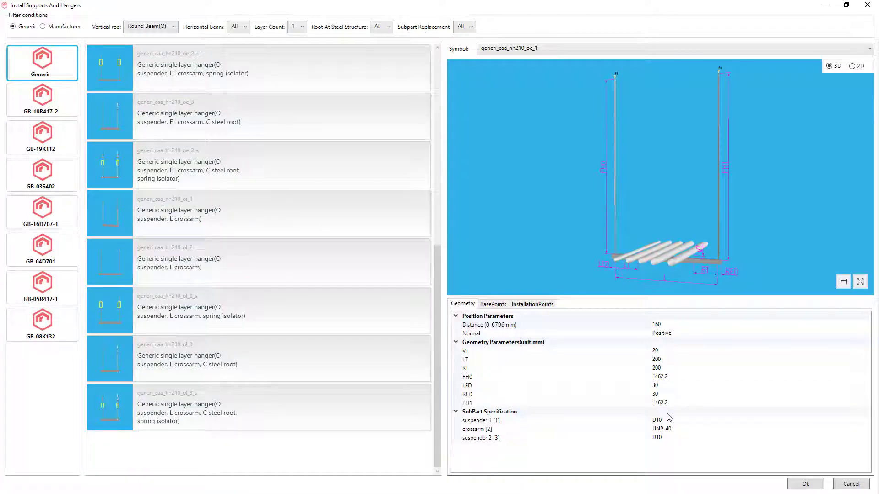
scroll(703, 270, "up", 2)
- Set the generic single layer hanger's VT geometry parameter to 50 mm and check the gap in the 3D preview
left_click(664, 352)
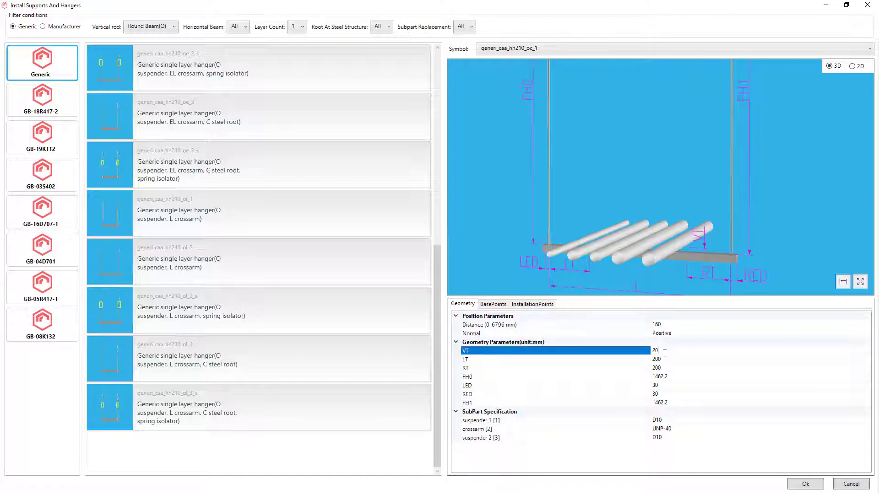
key("BackSpace")
key("BackSpace")
type("50")
key("Return")
left_click_drag(654, 229, 641, 241)
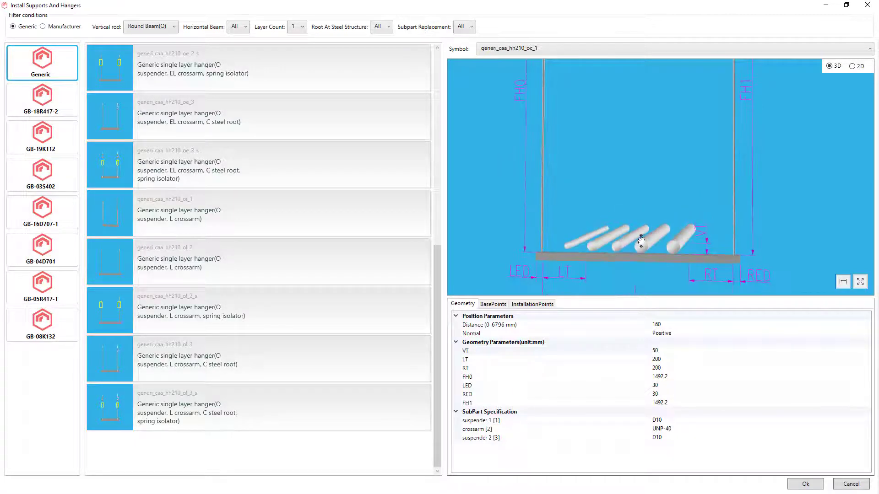
- Check the single layer hanger's base and installation points and place it under the five pipes
left_click(493, 304)
left_click(532, 304)
left_click(462, 304)
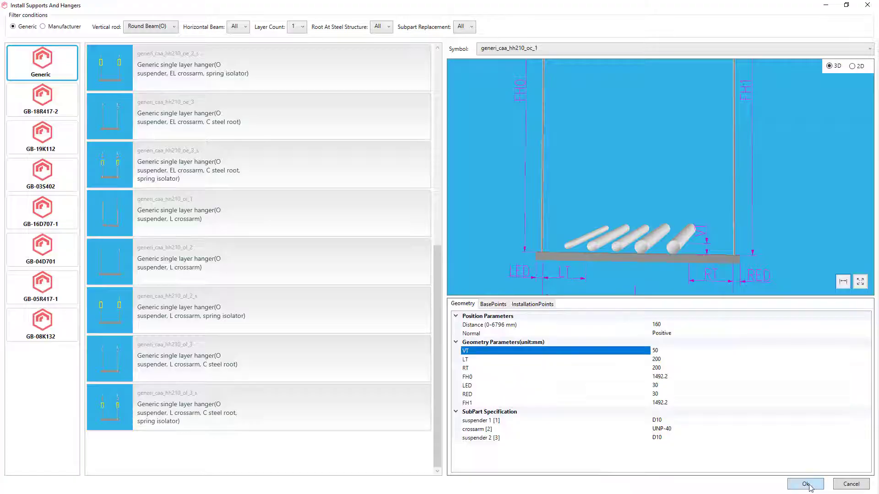
left_click(805, 484)
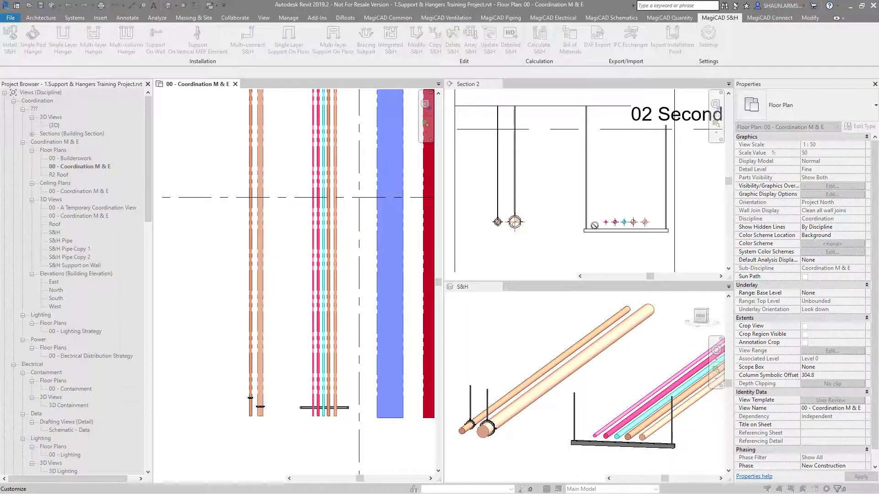
- Choose the outermost brown pipe on the single layer hanger for a subpart and review the rubber lined split clamp's parameters
left_click(336, 201)
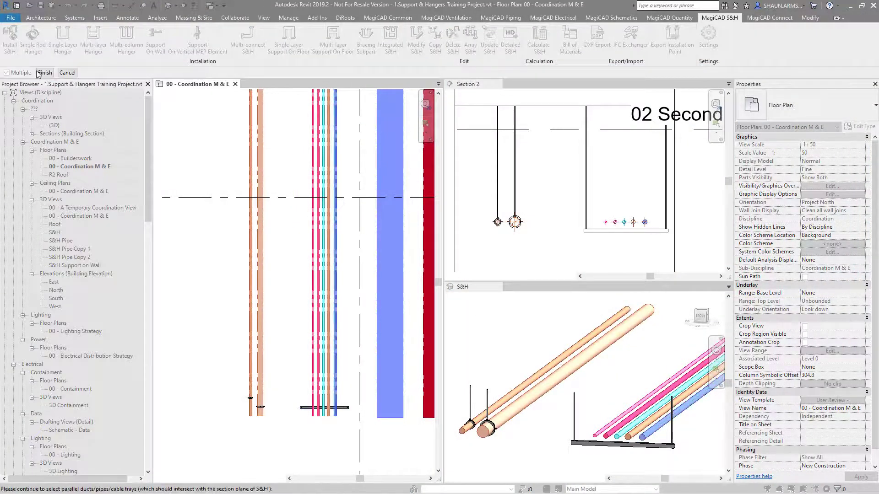
left_click(44, 73)
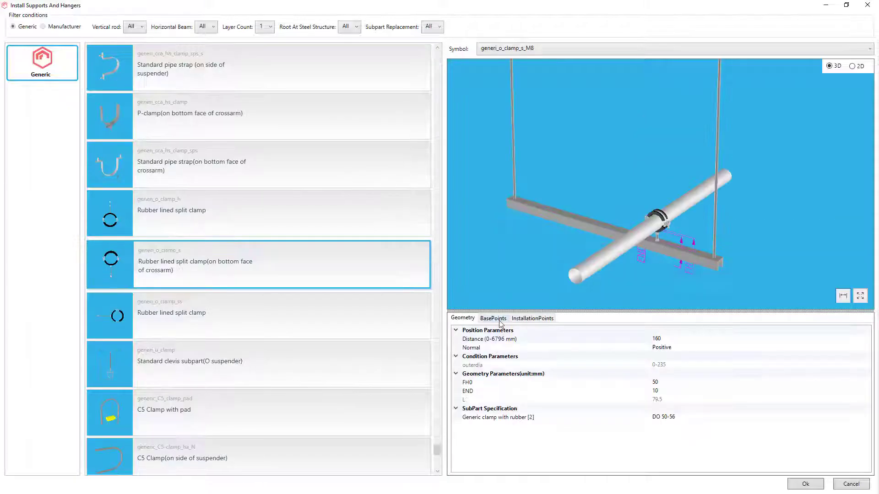
left_click(493, 319)
left_click(533, 319)
left_click(463, 318)
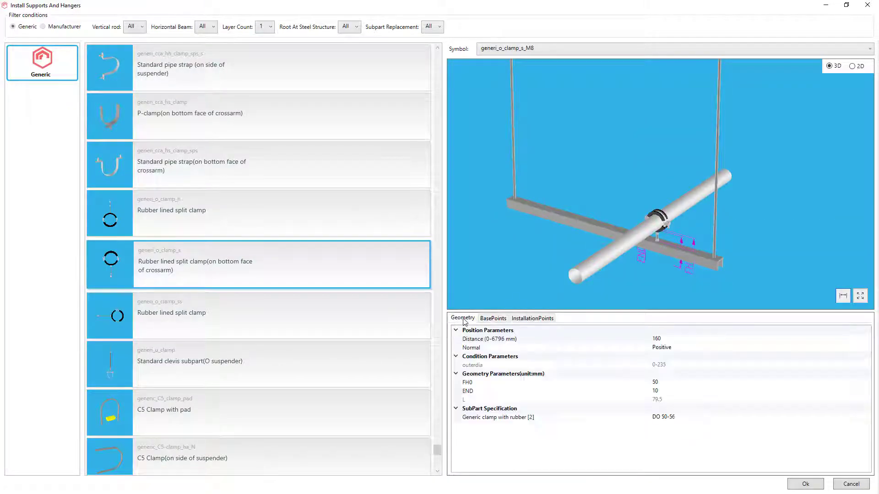
- Preview the C5 Clamp with pad and the P Clamp SJ15 on the hanger's crossarm
left_click(275, 392)
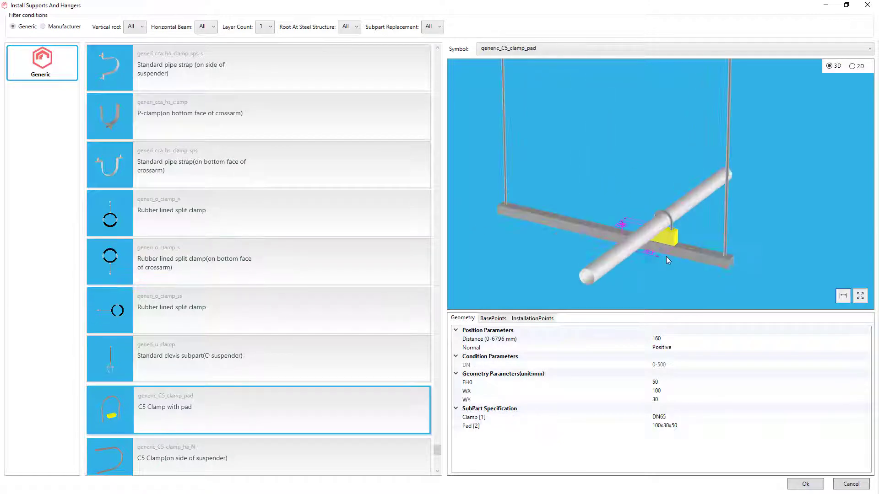
scroll(219, 392, "down", 4)
scroll(219, 392, "down", 5)
left_click(324, 432)
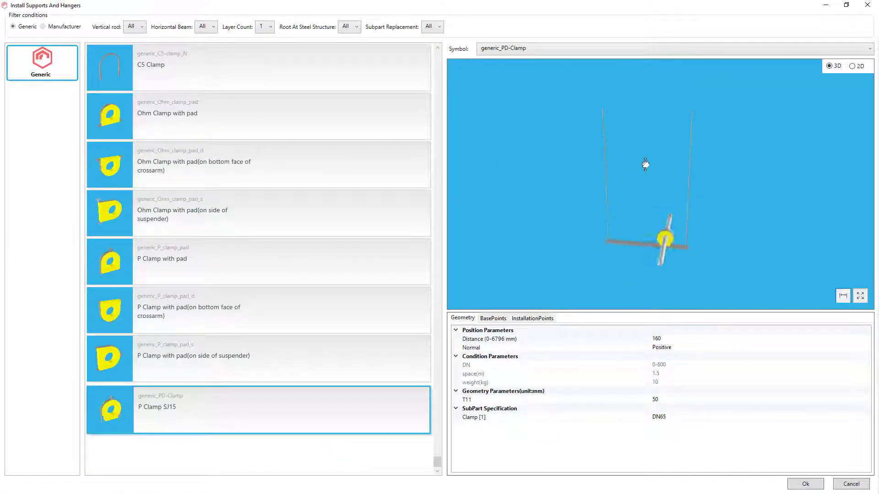
left_click_drag(645, 163, 573, 275)
- Preview the second pipe roller chair support and select the rubber lined split clamp (on bottom face of crossarm) as the subpart
scroll(255, 230, "up", 8)
left_click(274, 410)
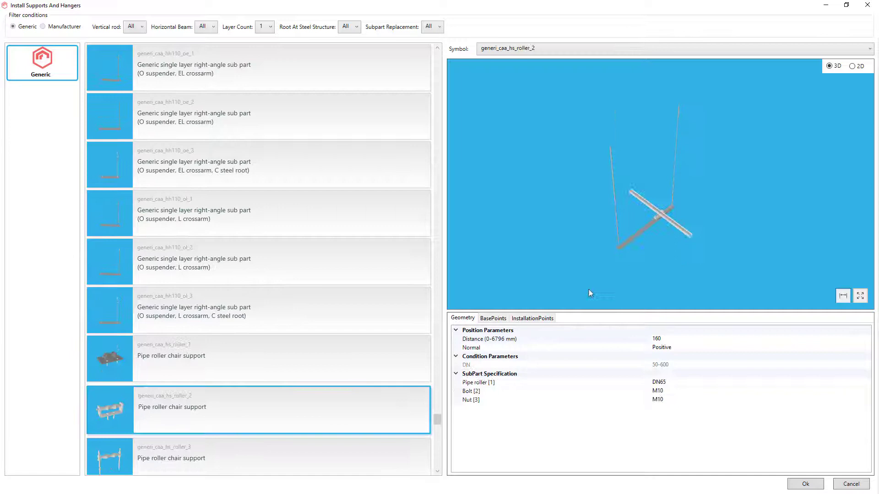
scroll(224, 379, "down", 3)
left_click(199, 411)
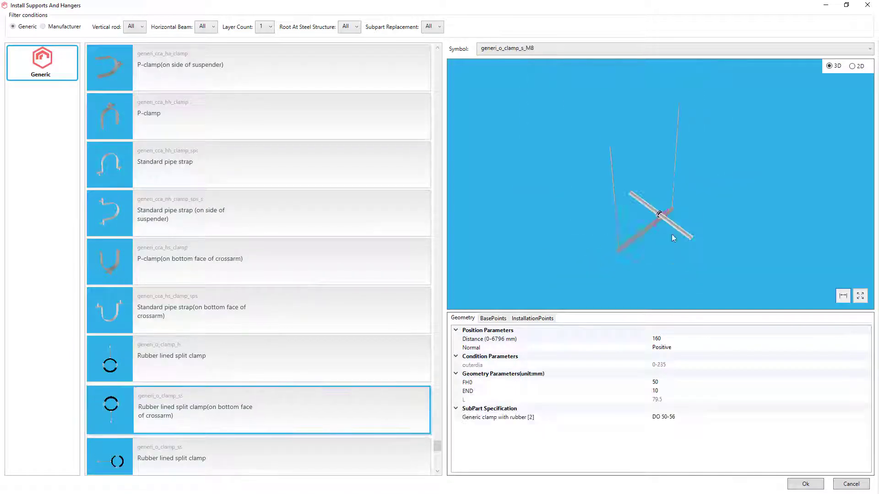
- Place the rubber lined split clamp for the outermost brown pipe on the single layer hanger's crossarm
left_click(799, 485)
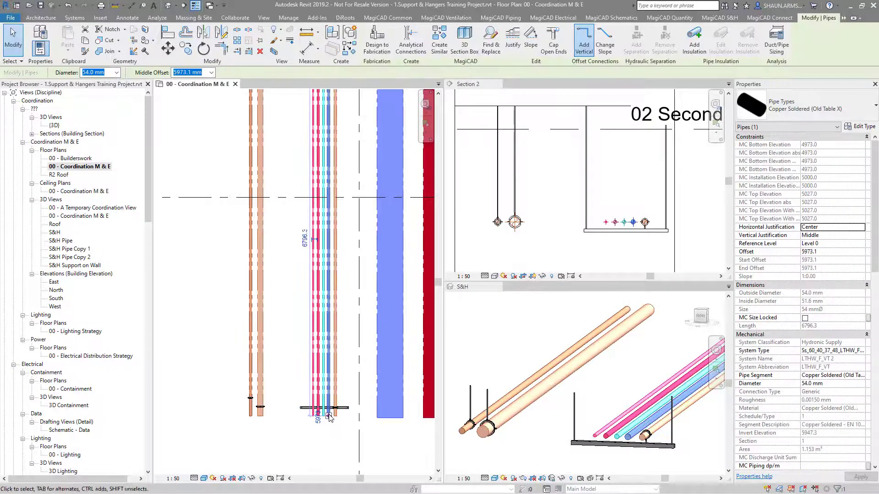
scroll(330, 417, "up", 5)
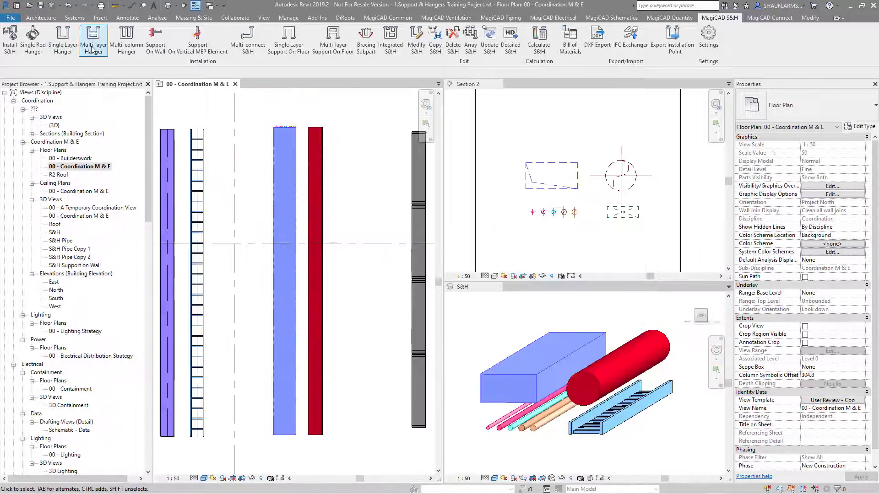
- Start a multi-layer hanger on the blue rectangular duct and include the neighbouring red duct and the services beneath them
left_click(93, 50)
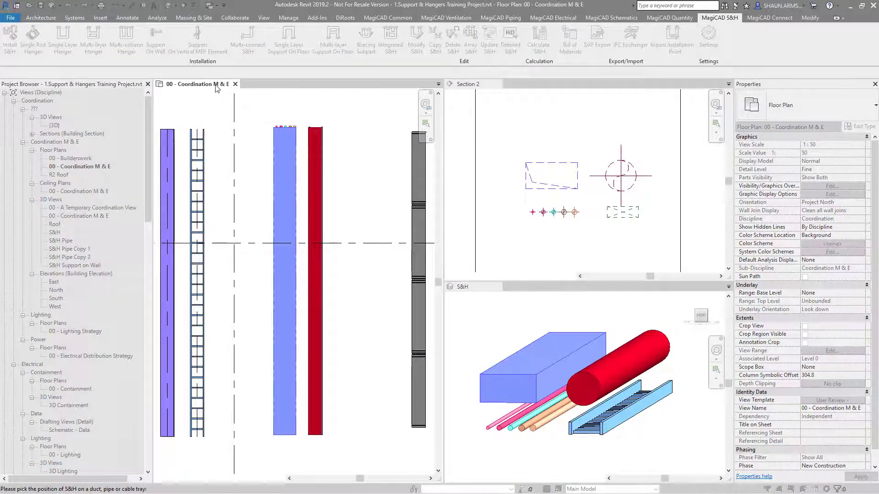
left_click(280, 167)
left_click_drag(270, 117, 349, 366)
left_click(45, 72)
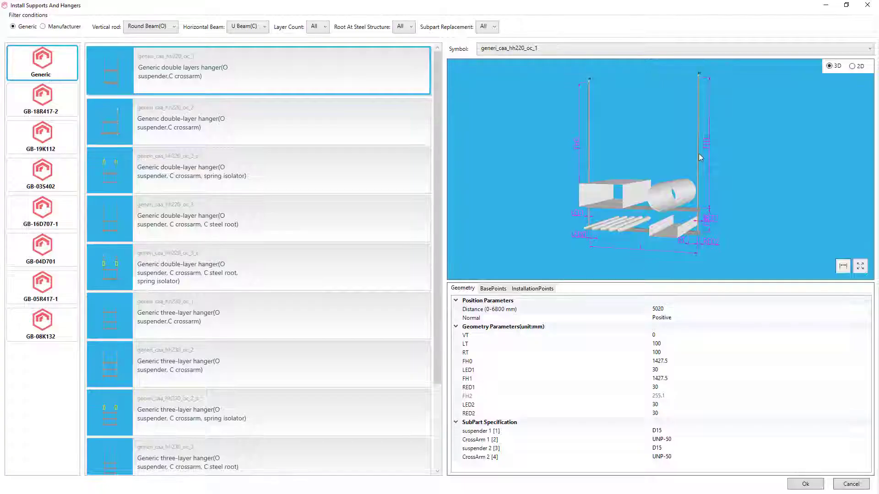
- Preview the spring isolator and C steel root double-layer hangers and return to the generic double layers hanger generi_caa_hh220_oc_1
left_click(211, 170)
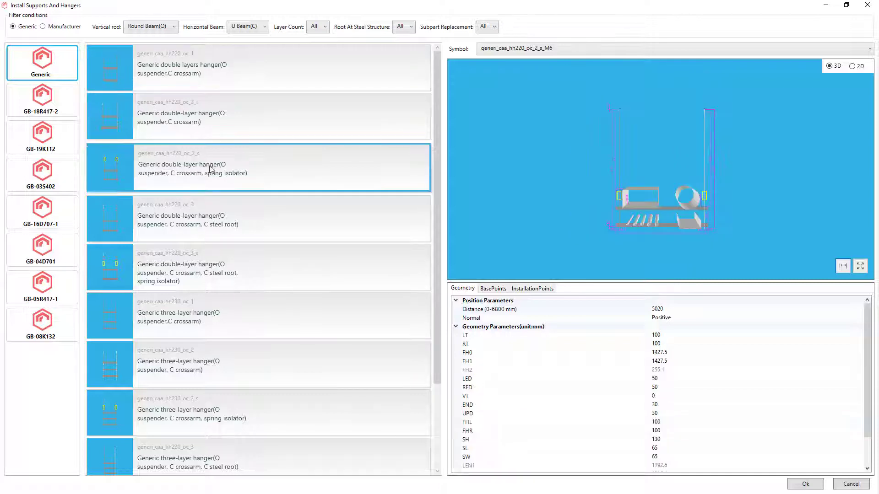
left_click(197, 230)
left_click(200, 75)
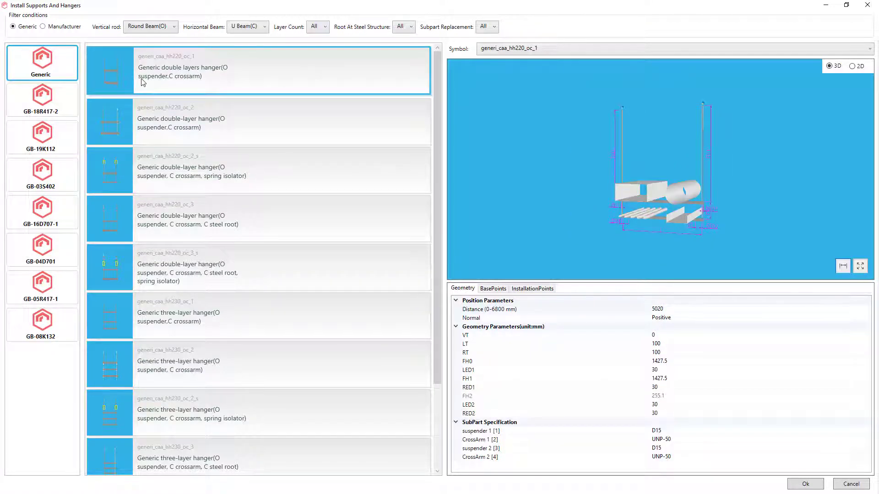
scroll(720, 197, "up", 3)
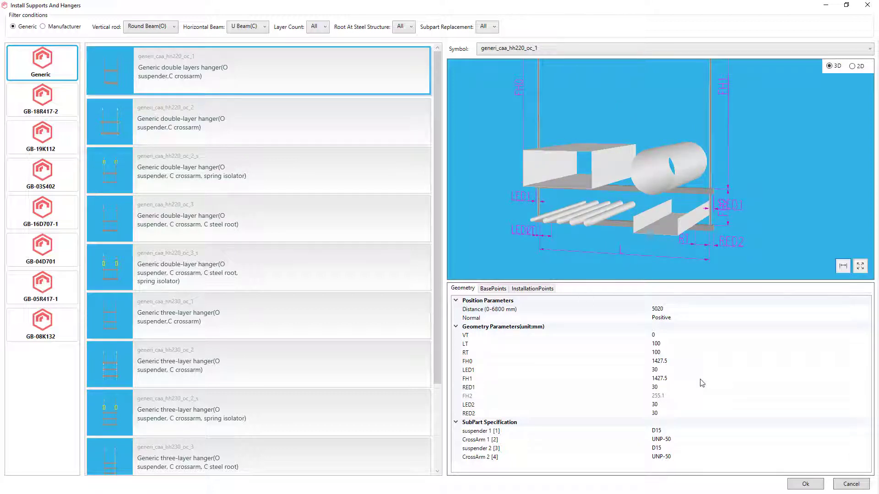
- Set the double-layer hanger's suspender 1 specification to D20
left_click(682, 431)
left_click(868, 432)
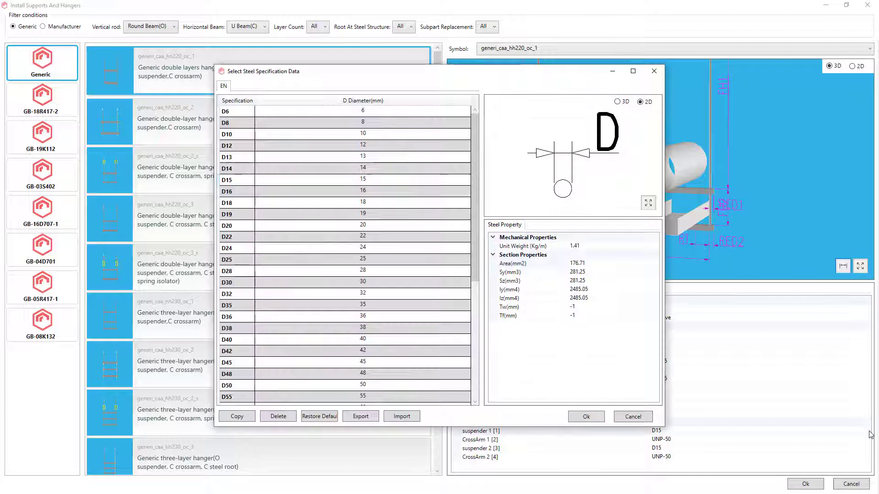
left_click(316, 226)
left_click(585, 417)
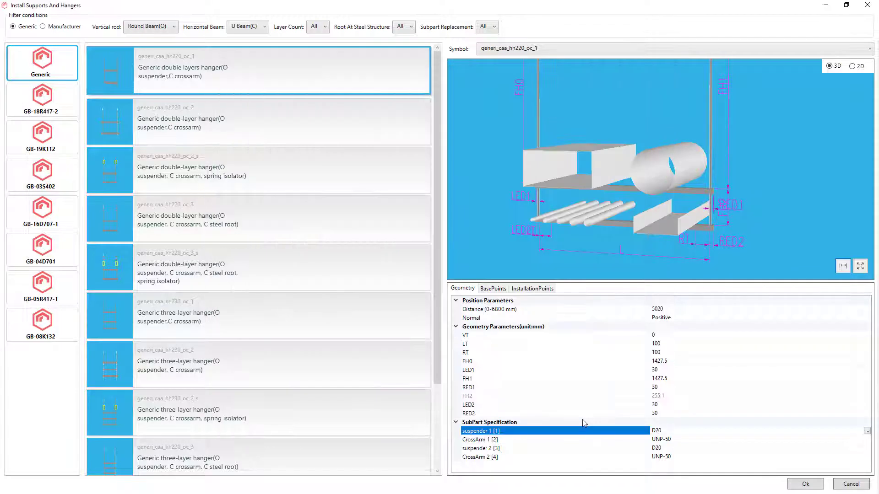
- Set the double-layer hanger's CrossArm 1 specification to UNP-40 after checking the section's 3D preview
left_click(676, 439)
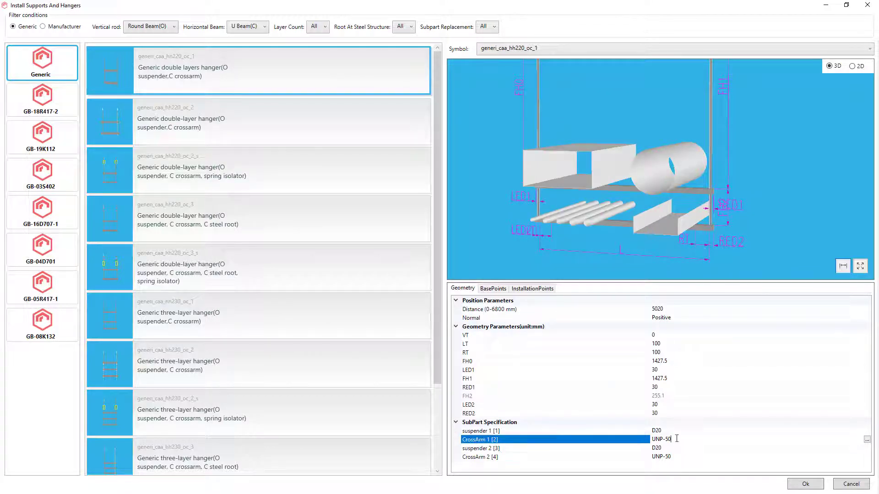
left_click(867, 439)
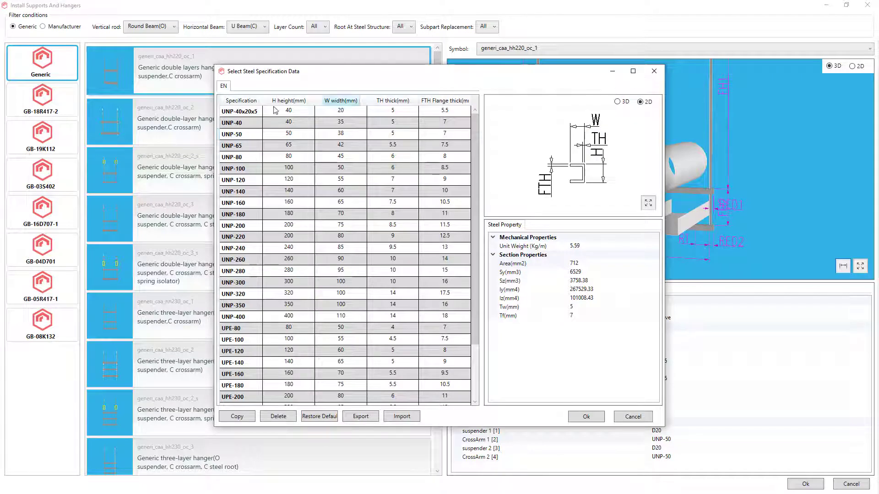
left_click(274, 124)
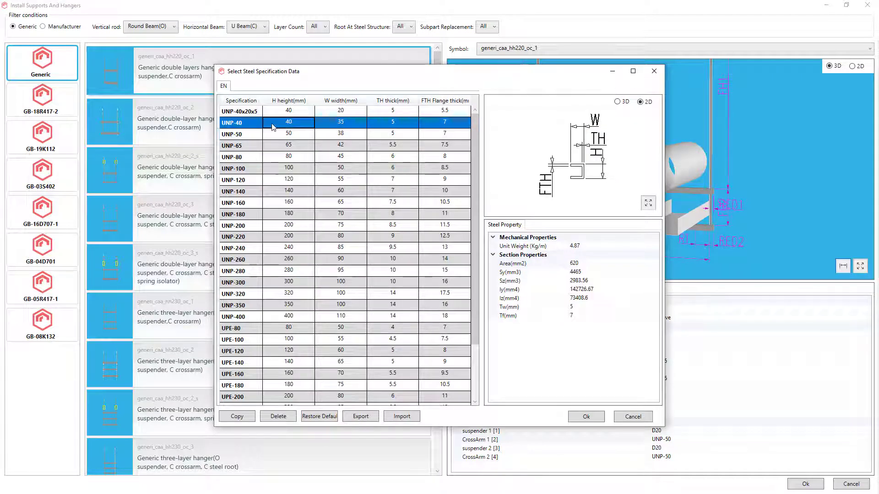
left_click(618, 102)
left_click(641, 101)
left_click(585, 417)
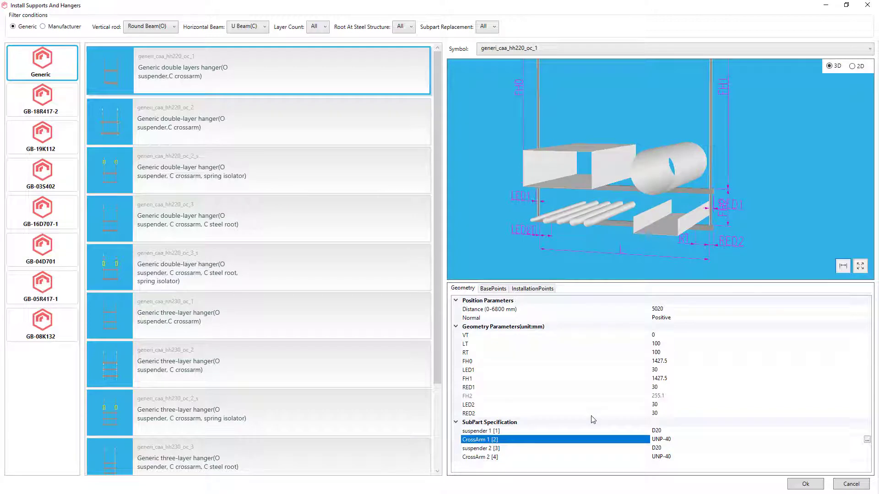
- Browse the HILTI and Fischer manufacturer hangers and return to the generic hanger selection
left_click(43, 27)
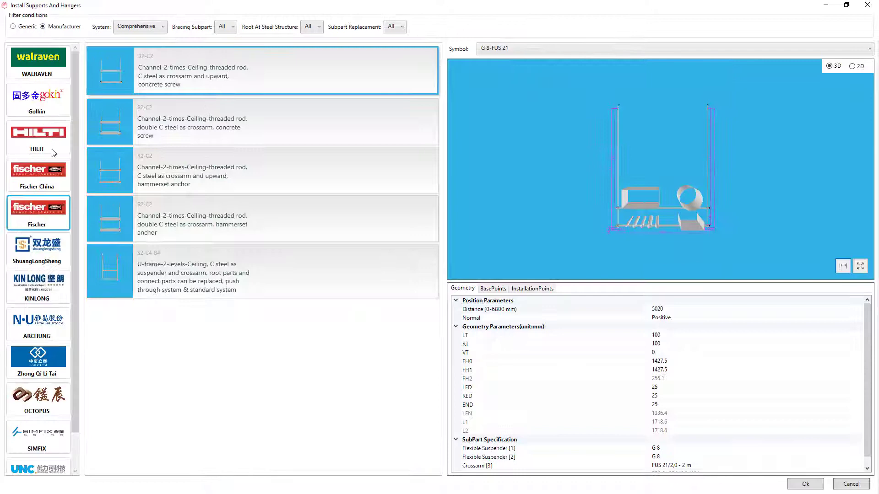
left_click(54, 152)
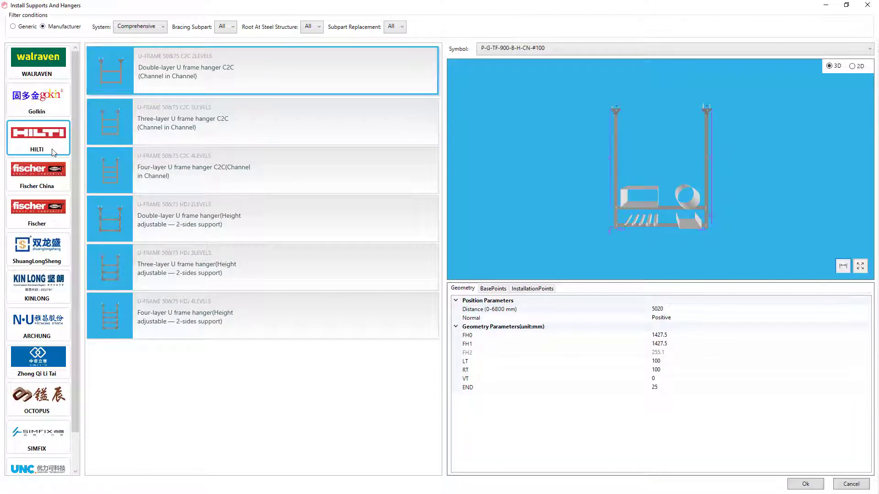
left_click(36, 211)
left_click(12, 26)
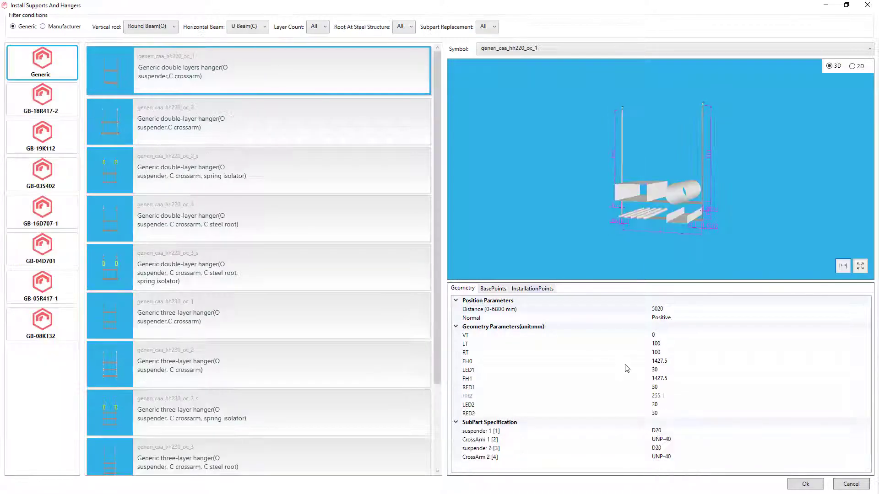
- Keep Roof as the host of Basepoint 1, check the installation points and install the double-layer hanger
left_click(494, 289)
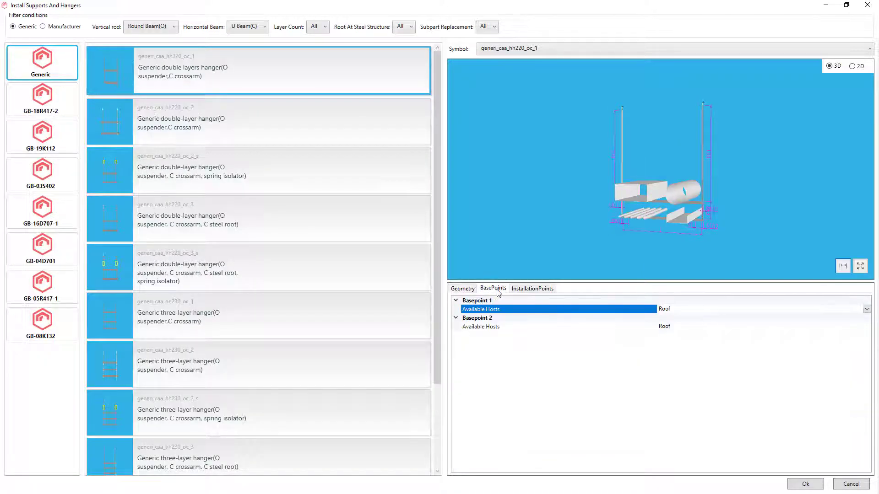
left_click(866, 310)
left_click(734, 319)
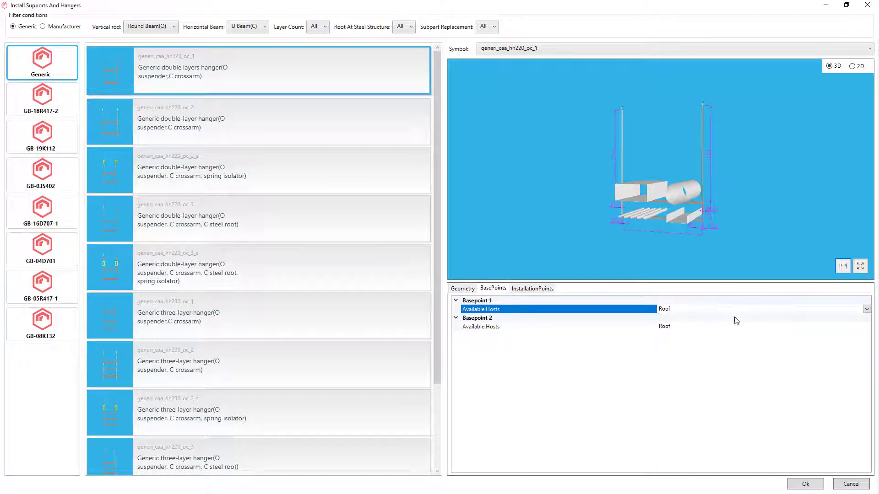
left_click(866, 310)
left_click(683, 328)
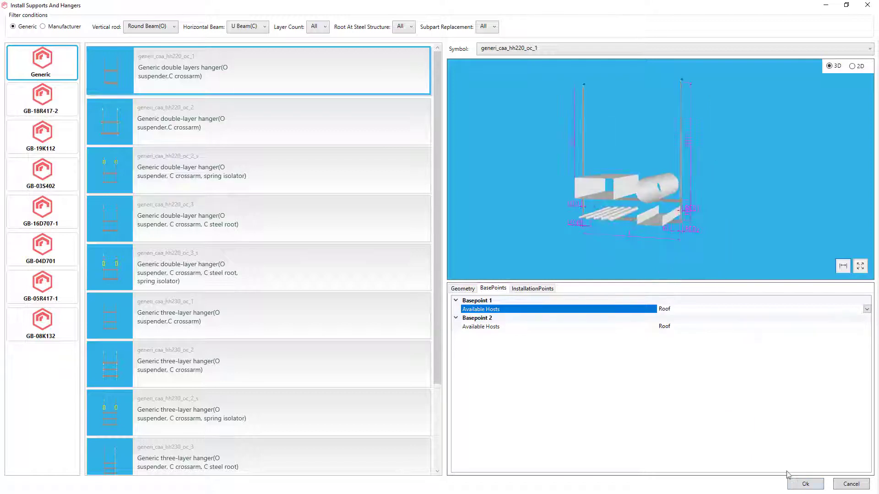
left_click(515, 289)
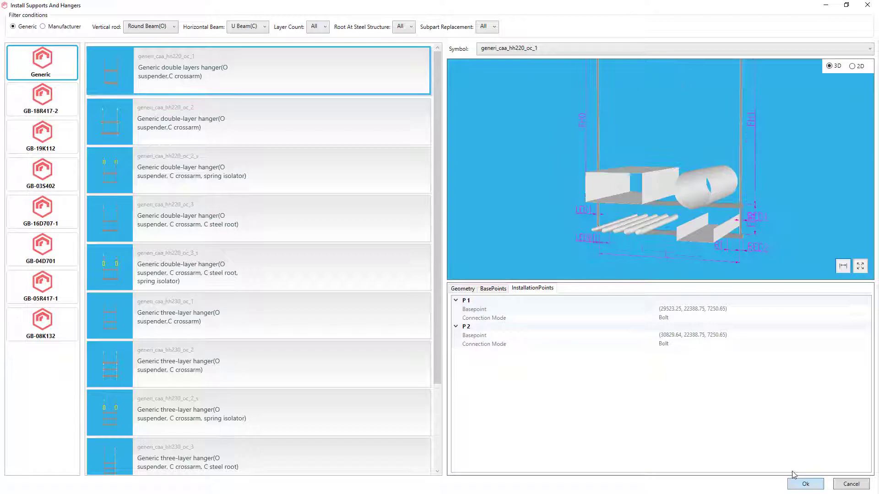
left_click(805, 483)
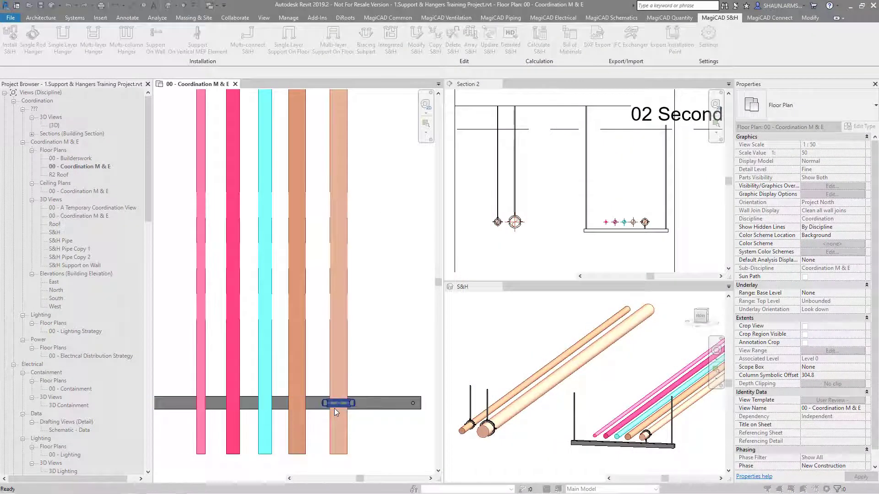
- Add clamps for the darker brown, cyan and two pink pipes on the single layer hanger and finish the installation
left_click(298, 404)
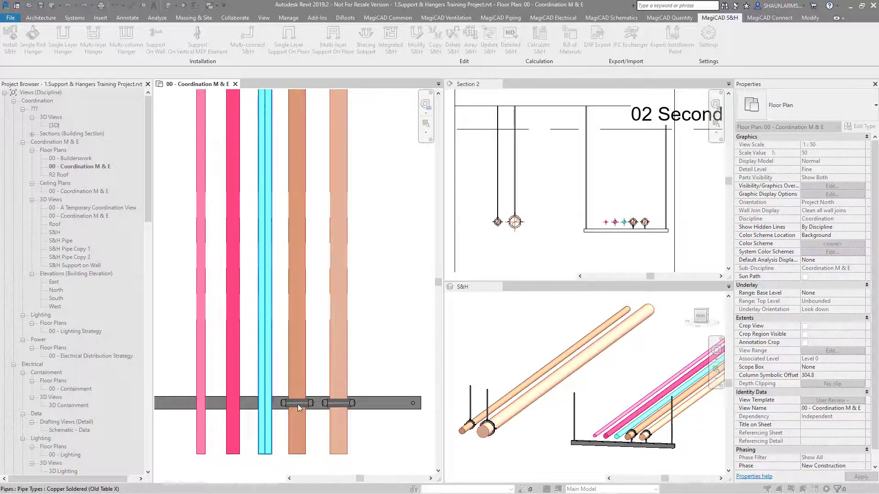
left_click(237, 407)
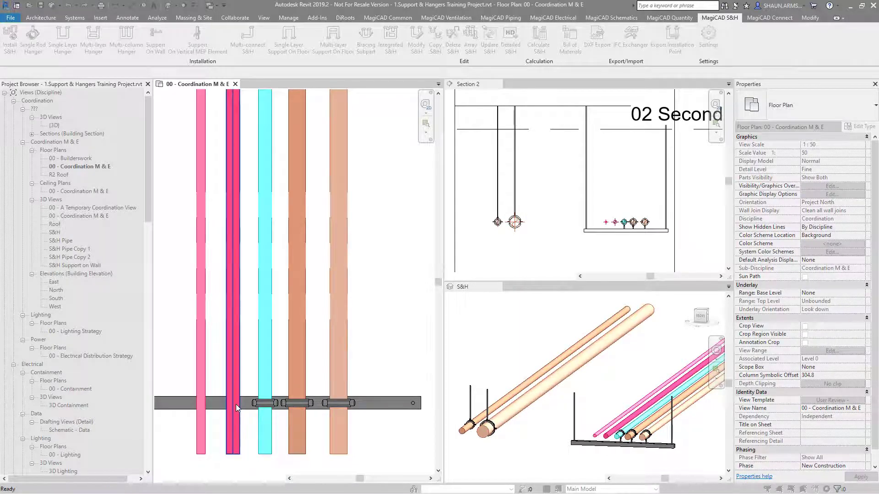
left_click(231, 407)
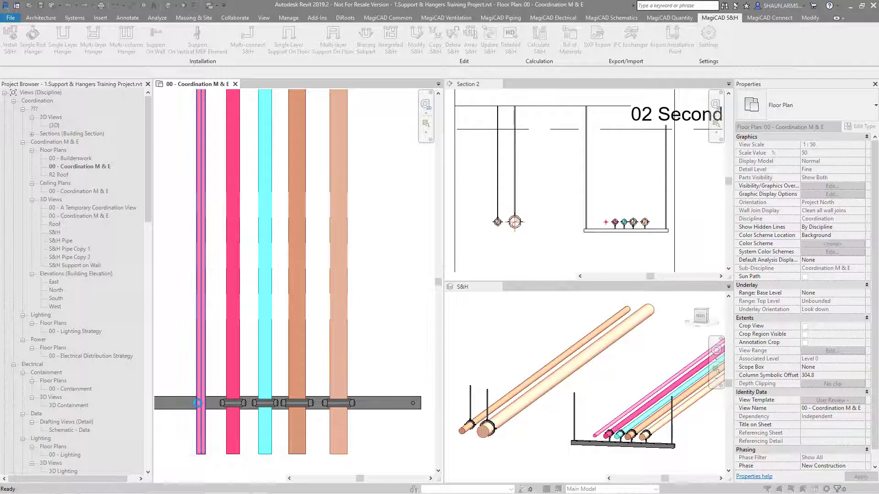
left_click(198, 402)
scroll(650, 231, "up", 5)
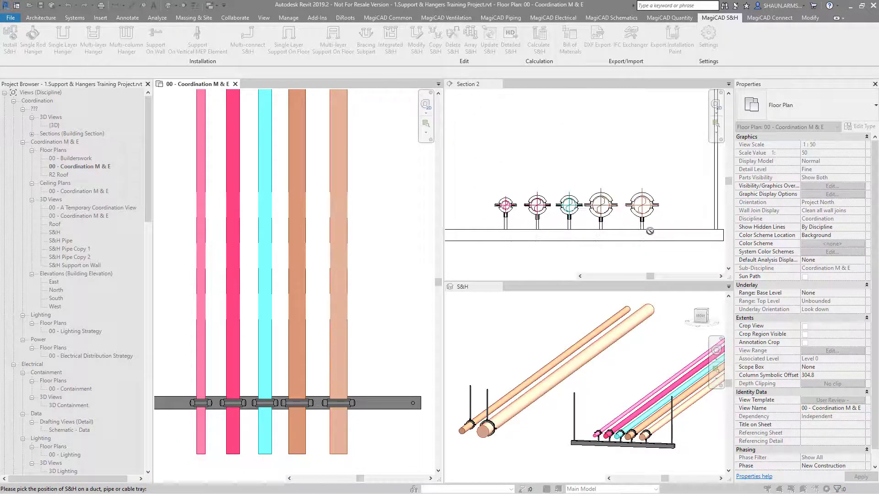
scroll(663, 456, "up", 5)
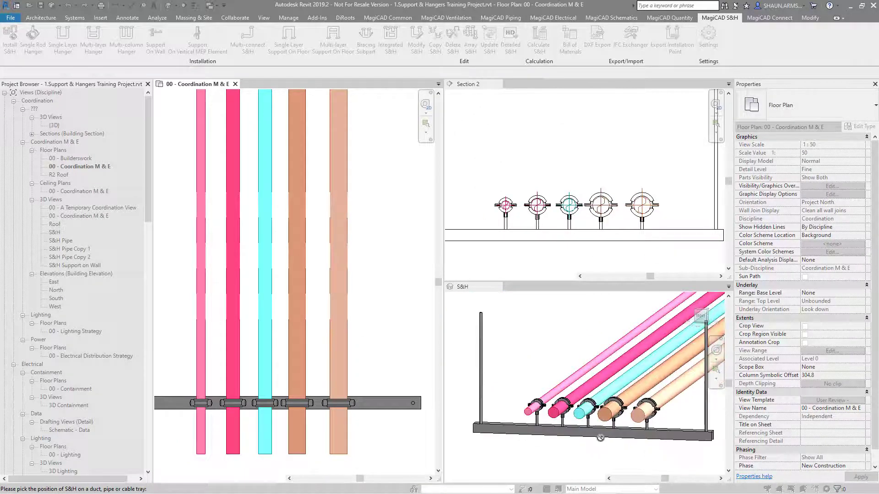
key("Escape")
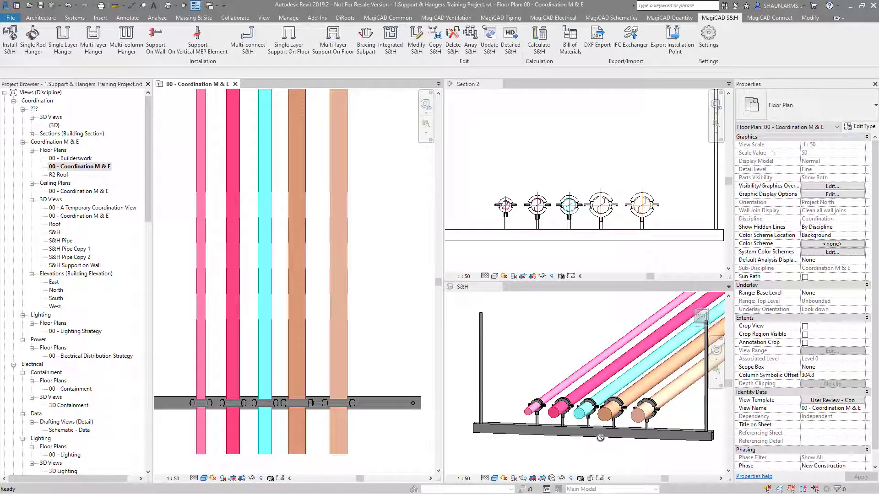
- Nudge the outermost brown pipe along the hanger, away from the other pipes and its clamp
left_click(345, 432)
key("Right")
key("Right")
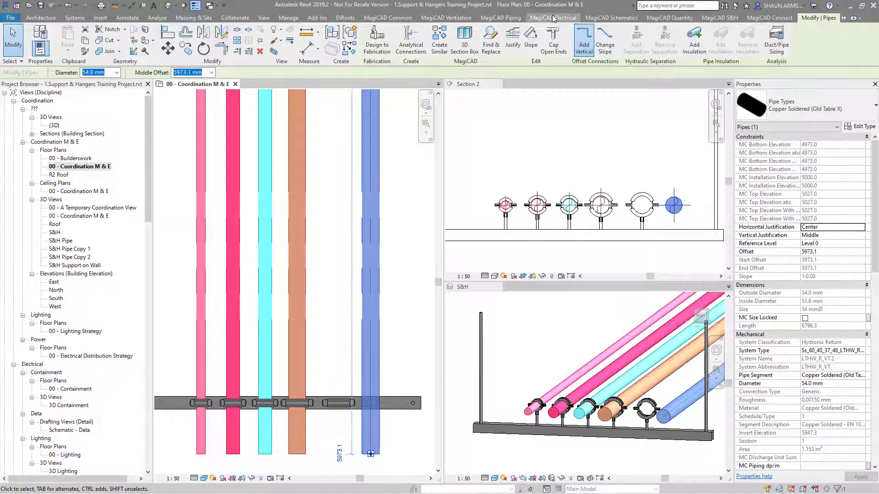
- Update the single layer hanger so that its supports follow the moved pipe
left_click(730, 20)
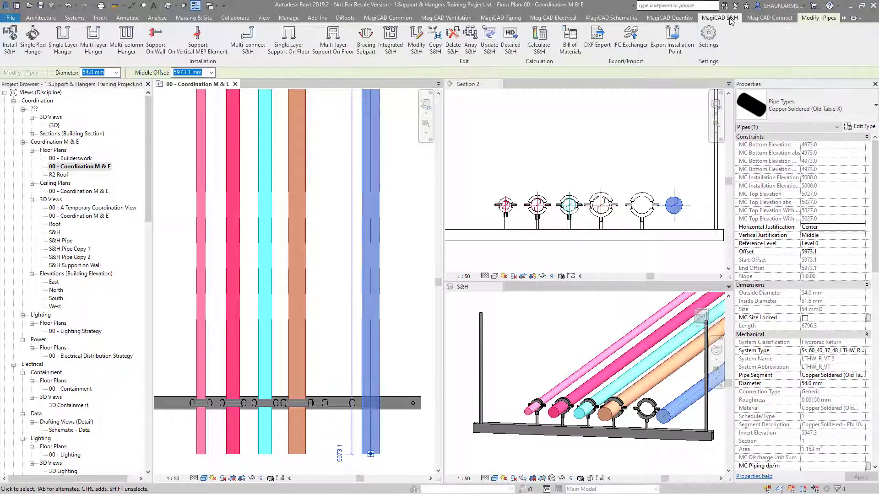
left_click(493, 47)
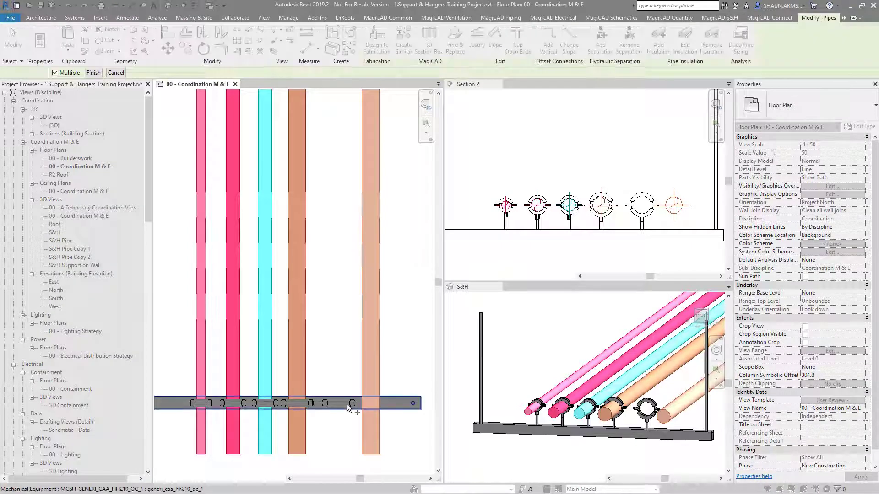
left_click(341, 402)
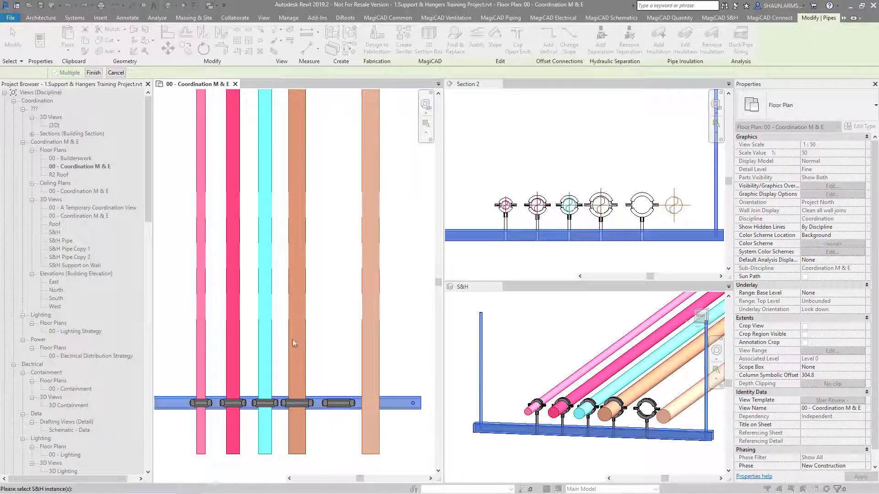
left_click(92, 72)
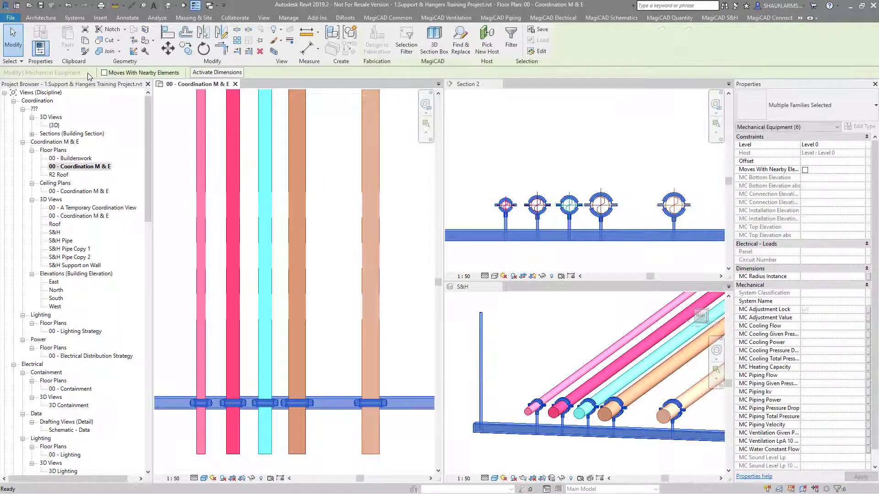
left_click(343, 151)
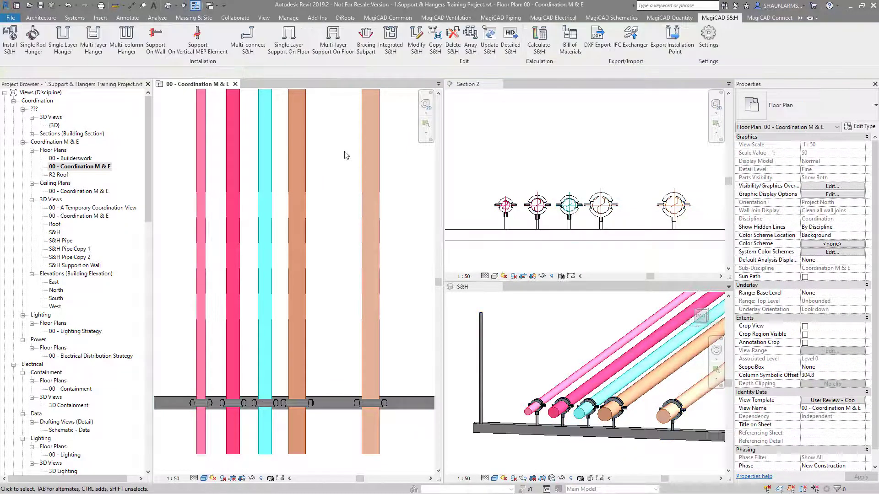
- Turn on automatic updating of the S&H model in the Supports & Hangers settings
left_click(711, 42)
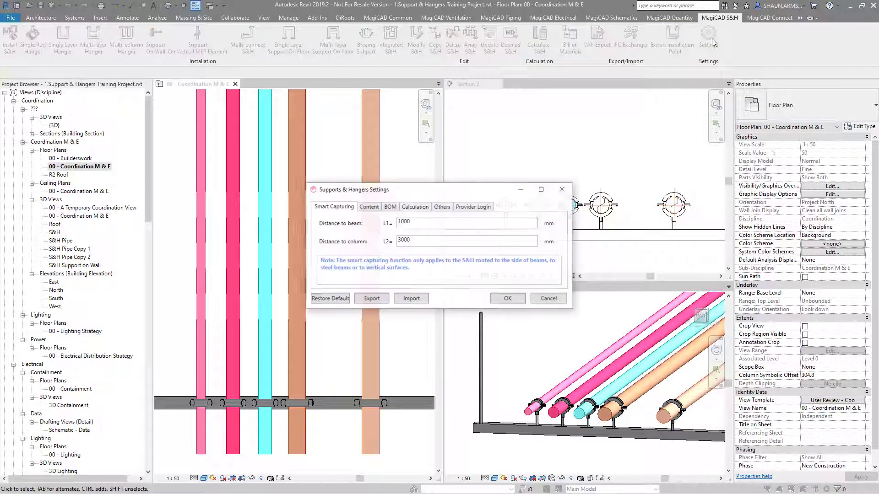
left_click(446, 207)
left_click(326, 237)
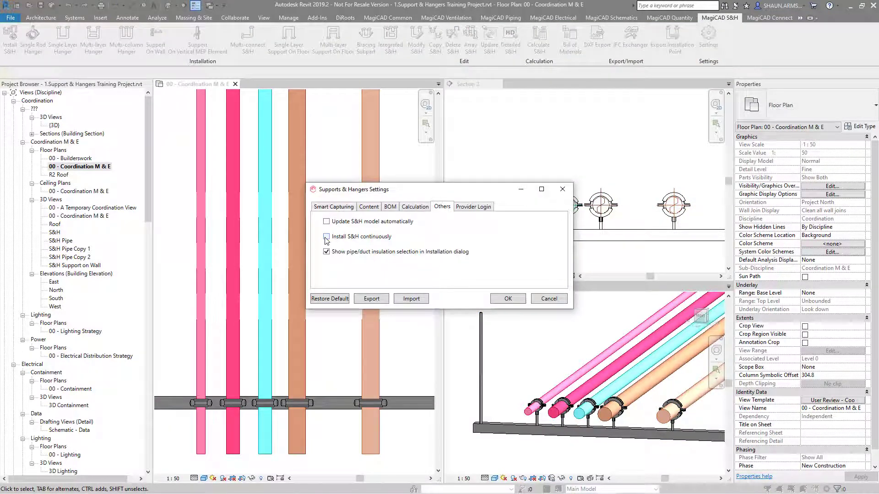
left_click(327, 222)
left_click(517, 300)
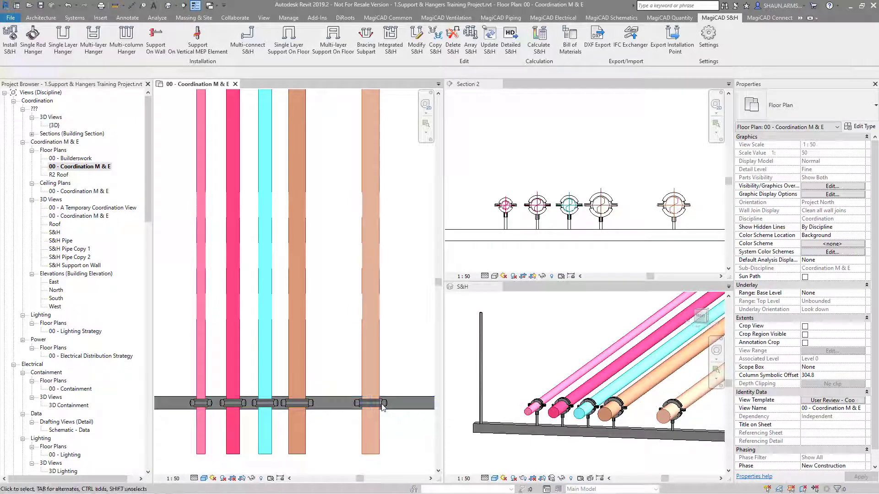
- Nudge the outermost brown pipe two increments along the hanger, back towards the other pipes
left_click(370, 370)
key("Left")
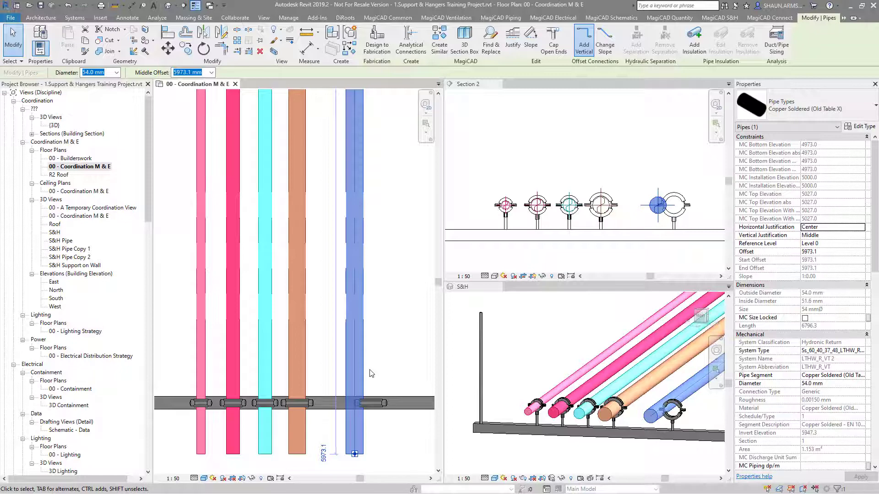
key("Left")
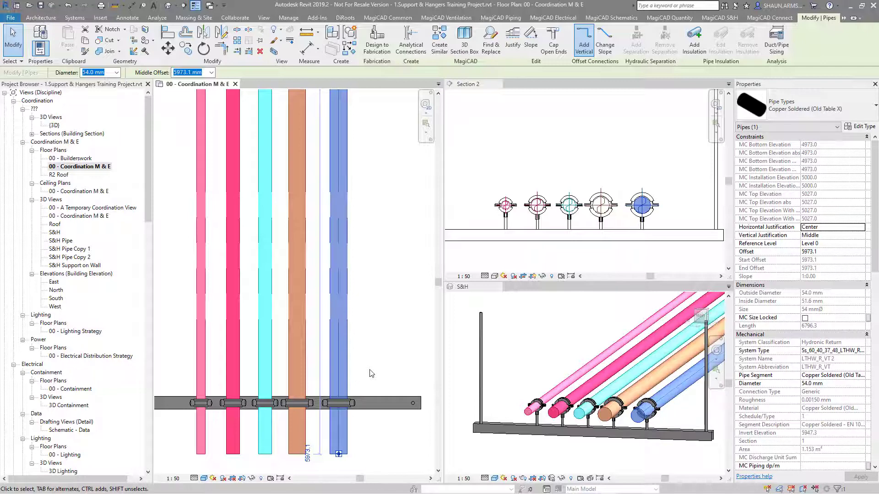
left_click(393, 321)
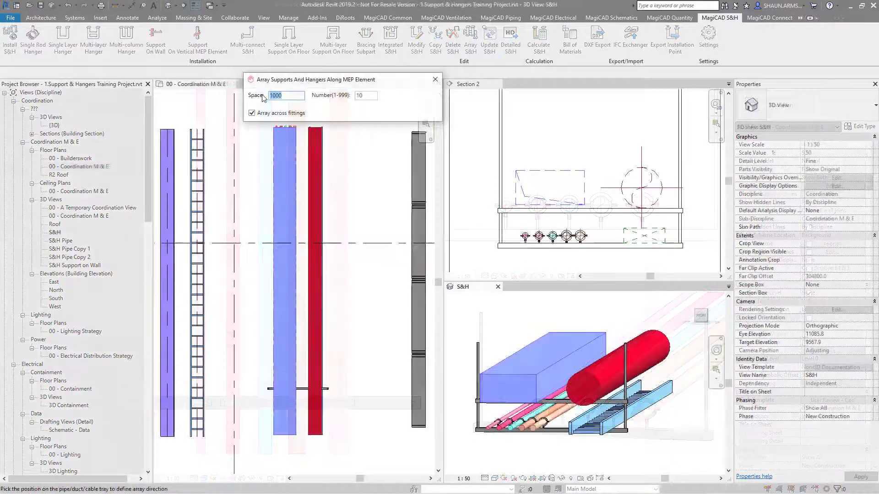
- Array the double-layer hanger along the rectangular duct with a spacing of 1500 and number 10, generating only in-range instances, and inspect it in 3D
type("500")
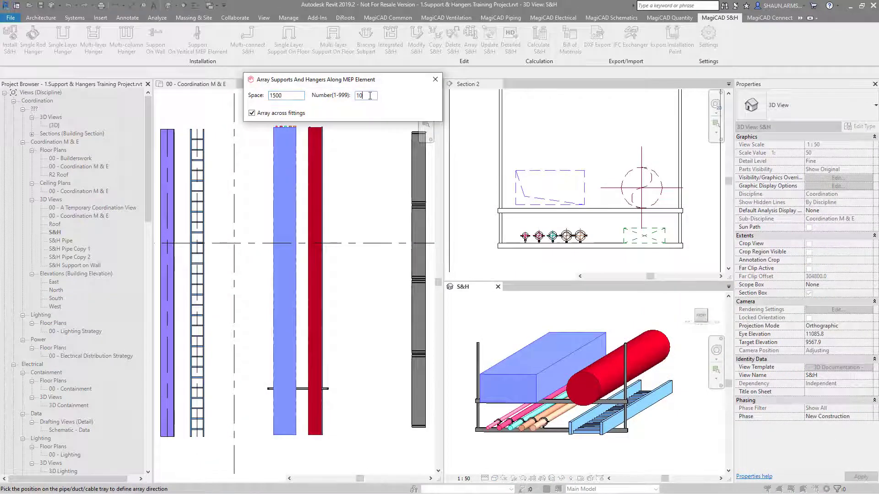
left_click(560, 350)
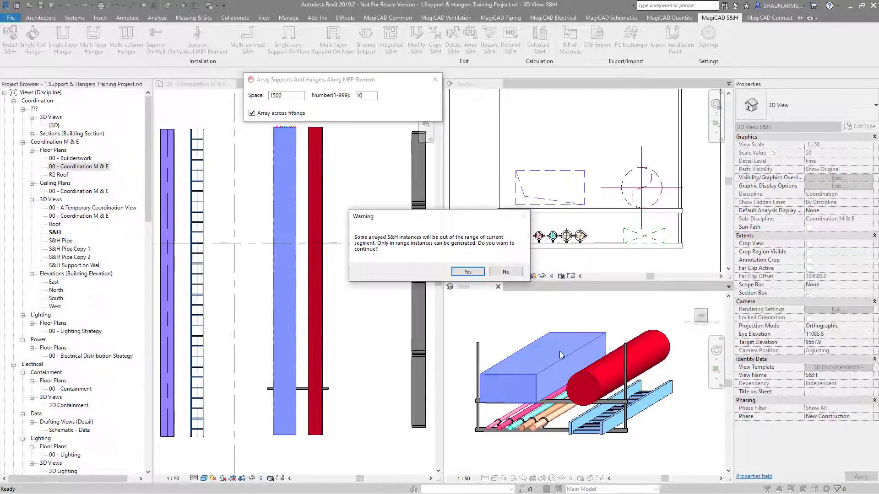
left_click(466, 272)
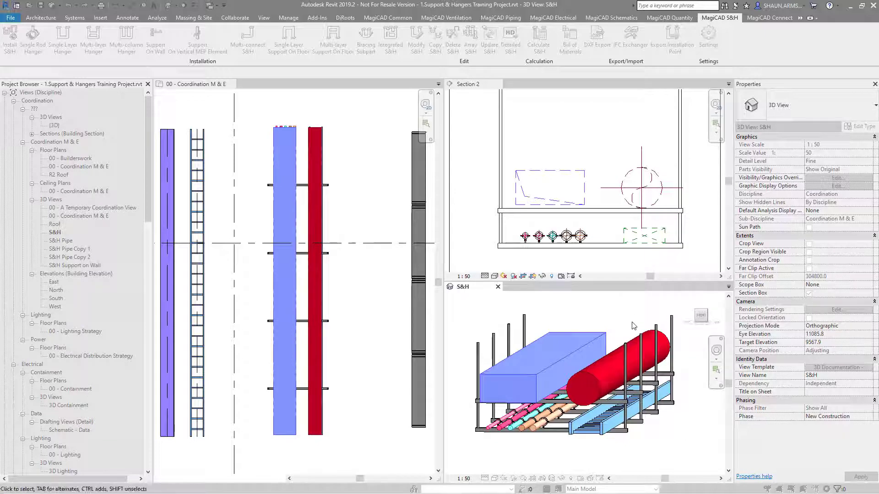
left_click(541, 368)
scroll(542, 368, "up", 3)
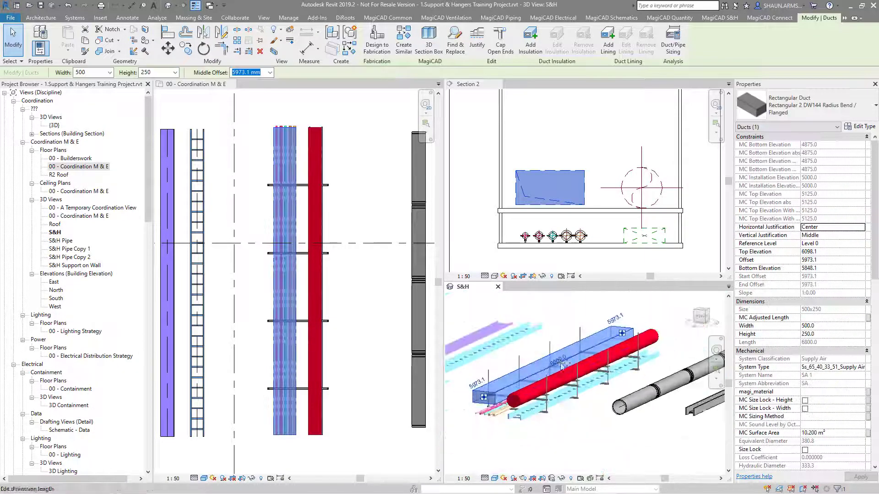
middle_click_drag(563, 364, 595, 433, "shift")
left_click(596, 435)
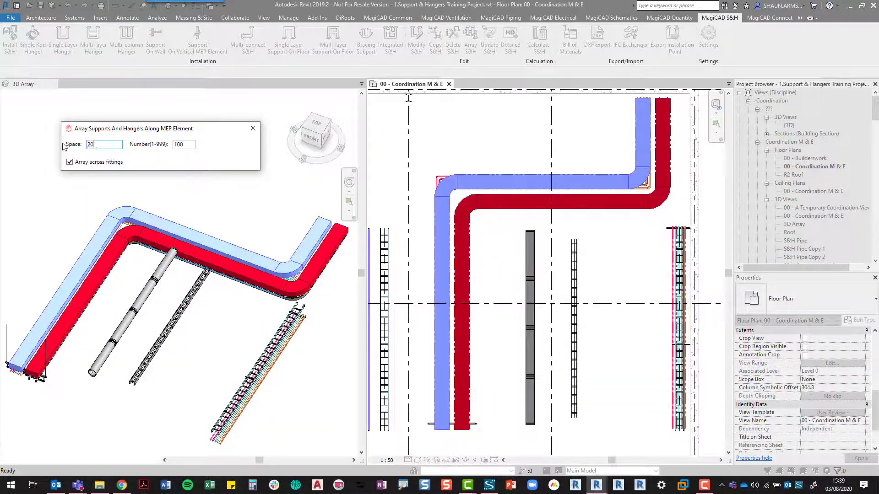
- Array the hanger along the red duct run with its bends, across fittings, with a spacing of 2000 and number 15
type("00")
key("Tab")
type("15")
left_click(461, 389)
left_click(478, 265)
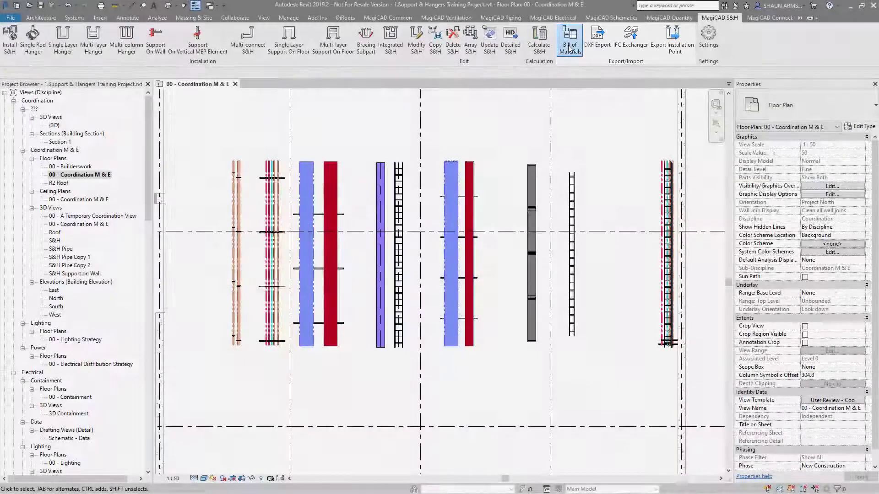
- Generate a bill of materials for the current view with the Detailed Report template and all MEP types included
left_click(570, 46)
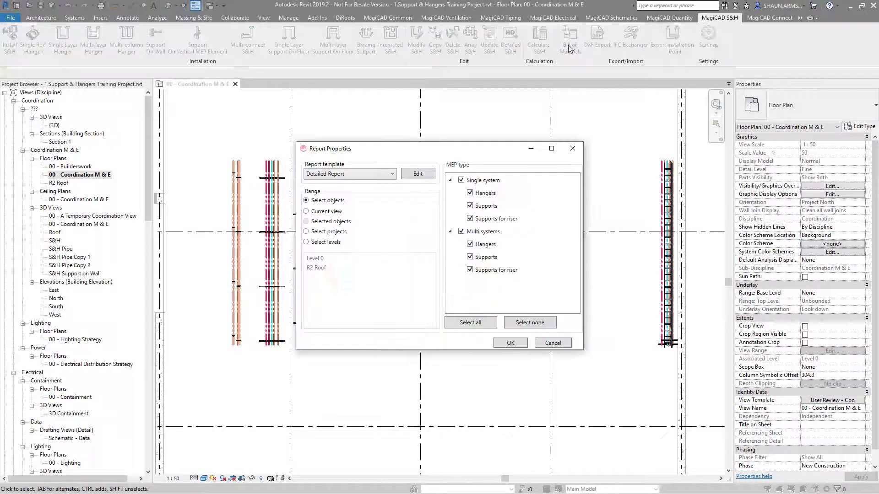
left_click(388, 177)
left_click(389, 177)
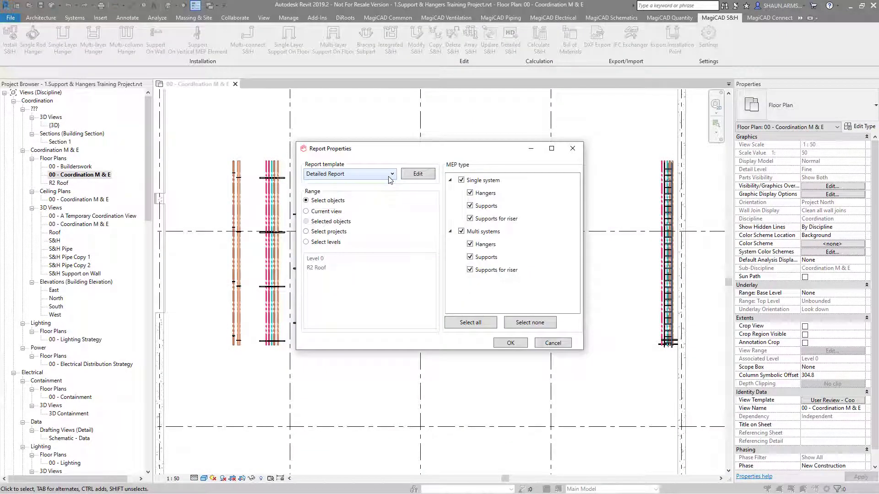
left_click(336, 215)
left_click(515, 346)
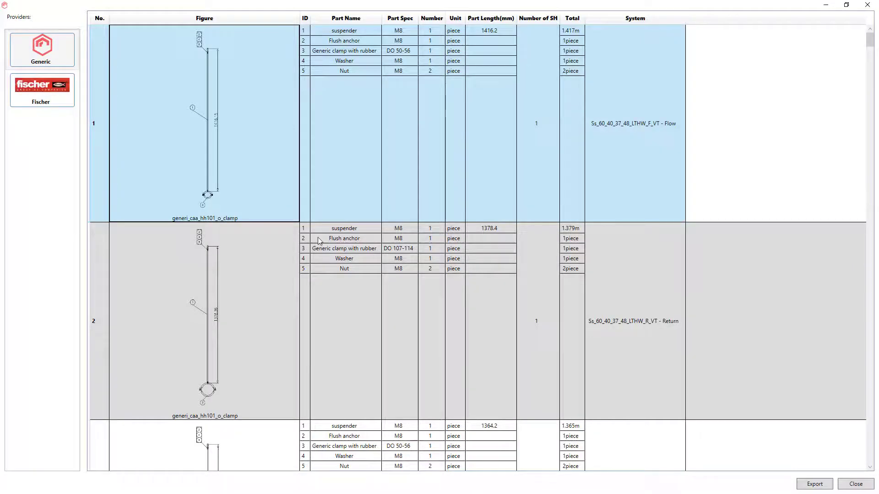
- Review the Generic and Fischer parts lists and export the bill of materials
scroll(368, 160, "down", 15)
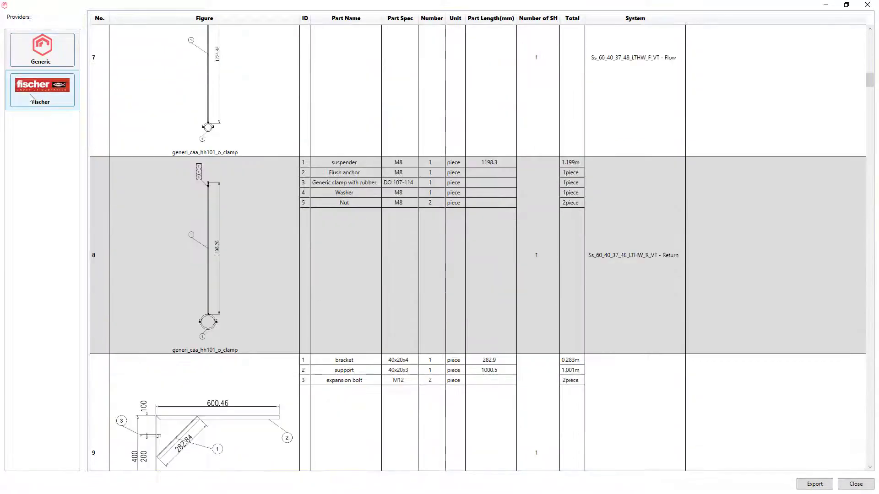
left_click(41, 90)
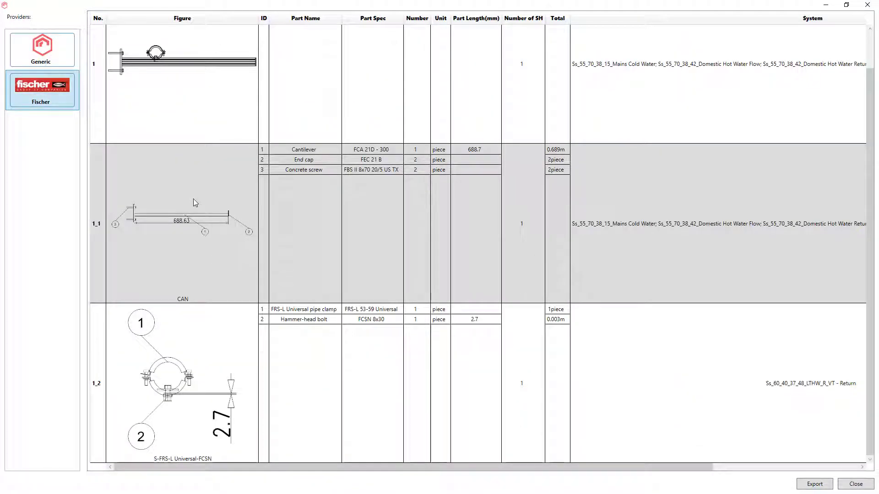
left_click(37, 64)
left_click(828, 484)
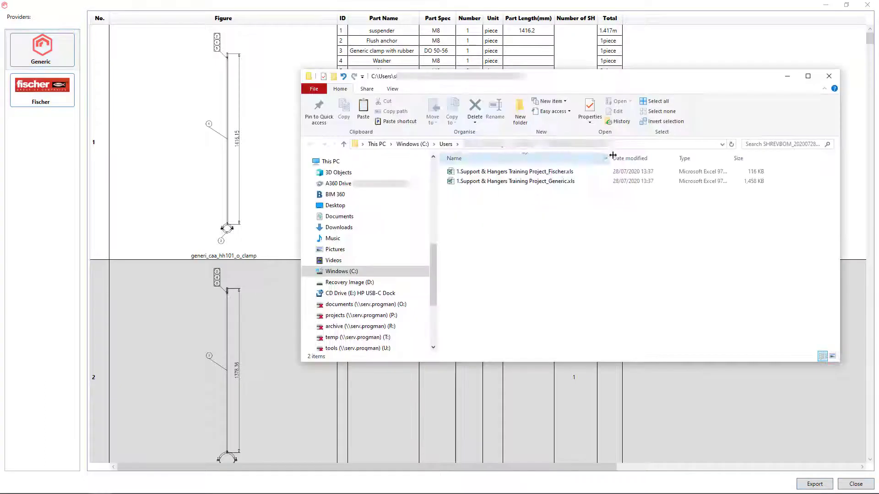
- Open the exported 1.Support & Hangers Training Project_Generic.xls in Excel and examine its hanger entries down to the system cell of item 13
double_click(508, 183)
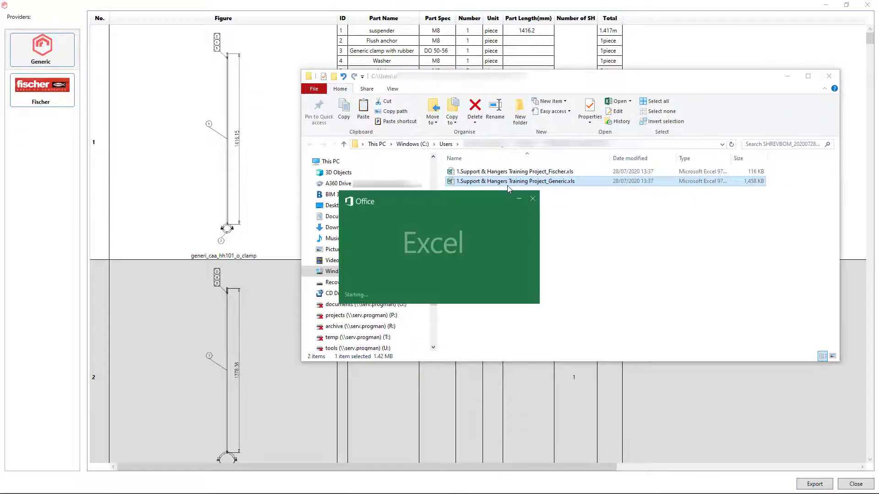
scroll(309, 254, "down", 20)
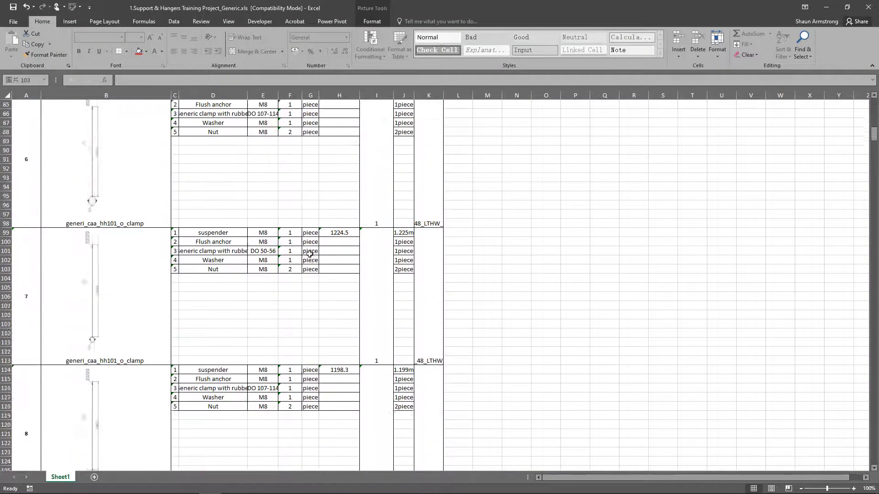
scroll(309, 254, "down", 20)
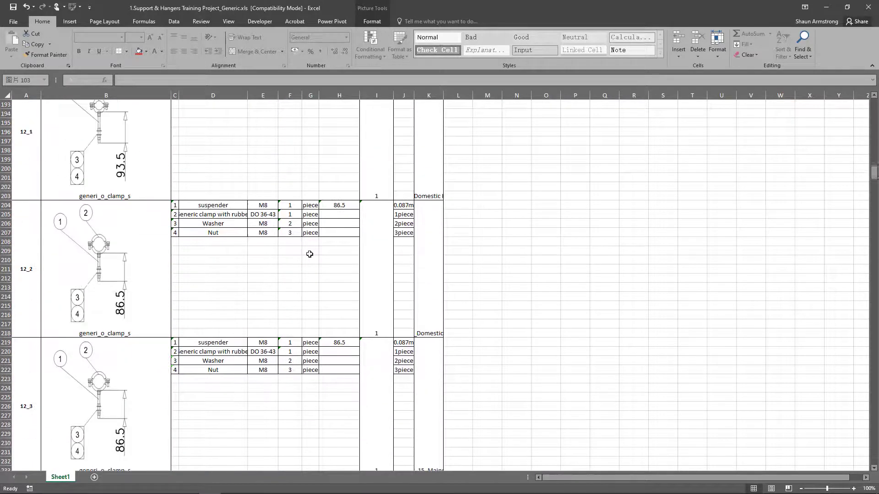
scroll(310, 254, "down", 16)
left_click(428, 203)
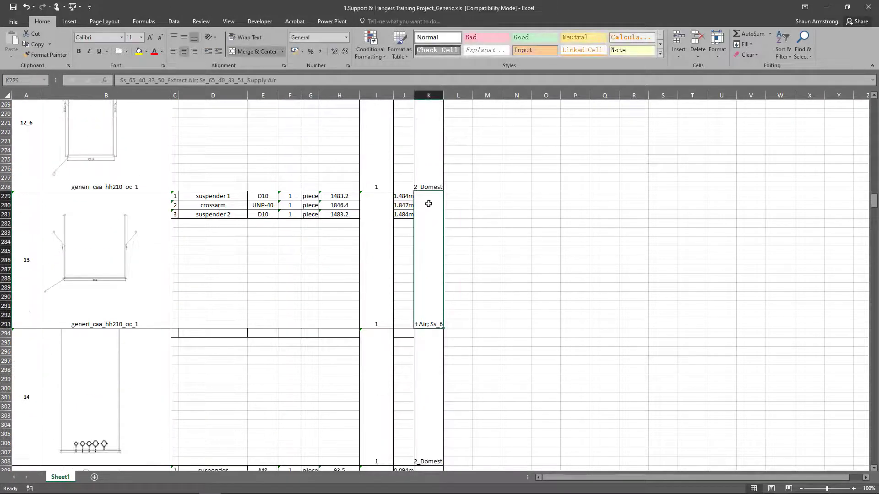